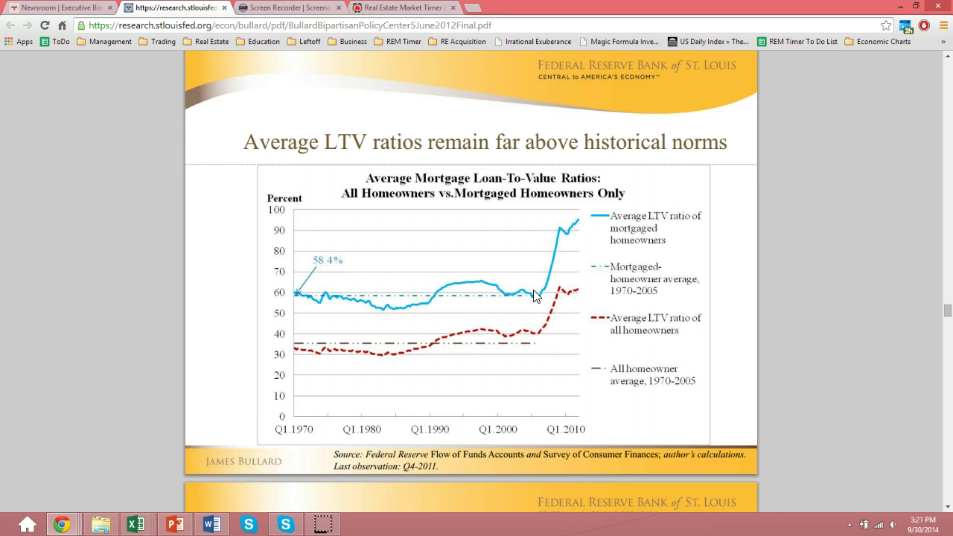
Switch from the Federal Reserve LTV chart to the Loan To Value Ratio Example workbook in Excel.
key(alt+Tab)
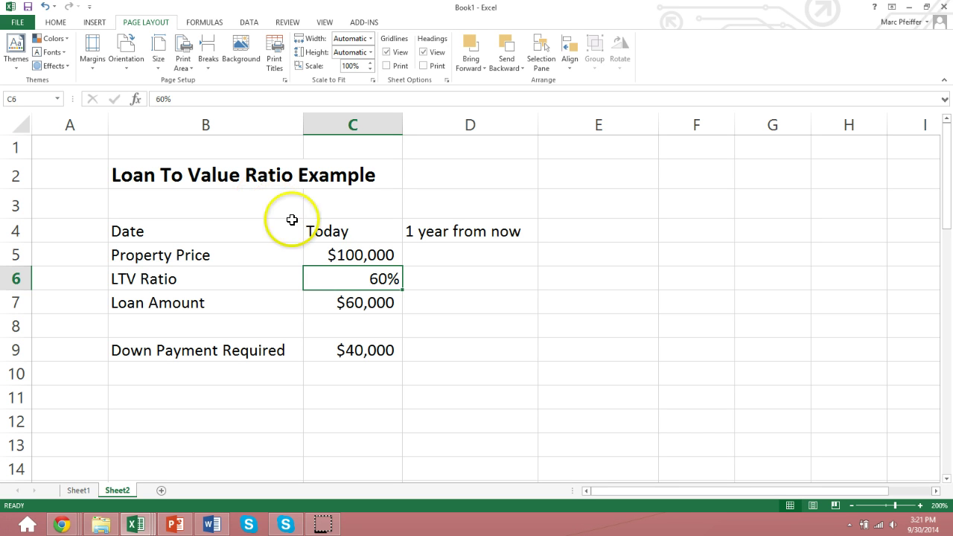
click(340, 252)
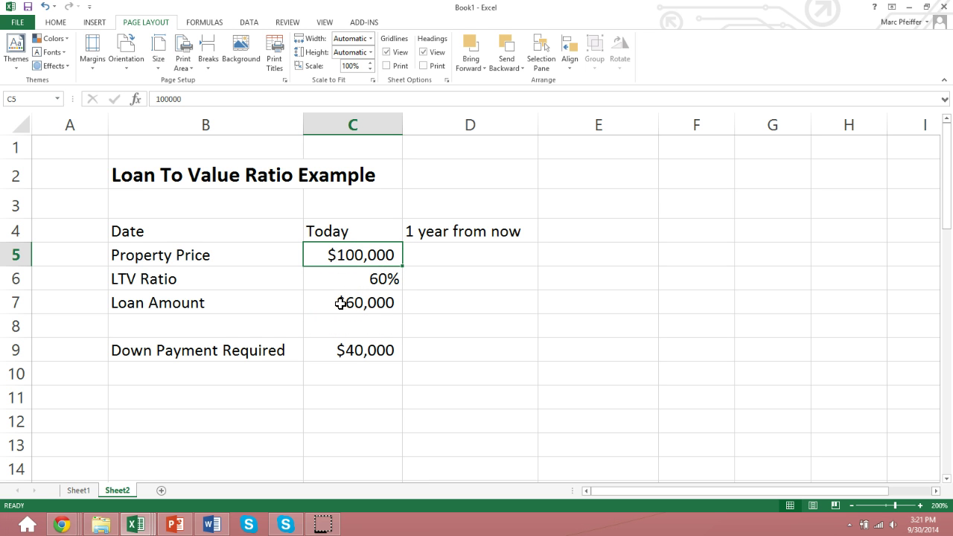
click(394, 282)
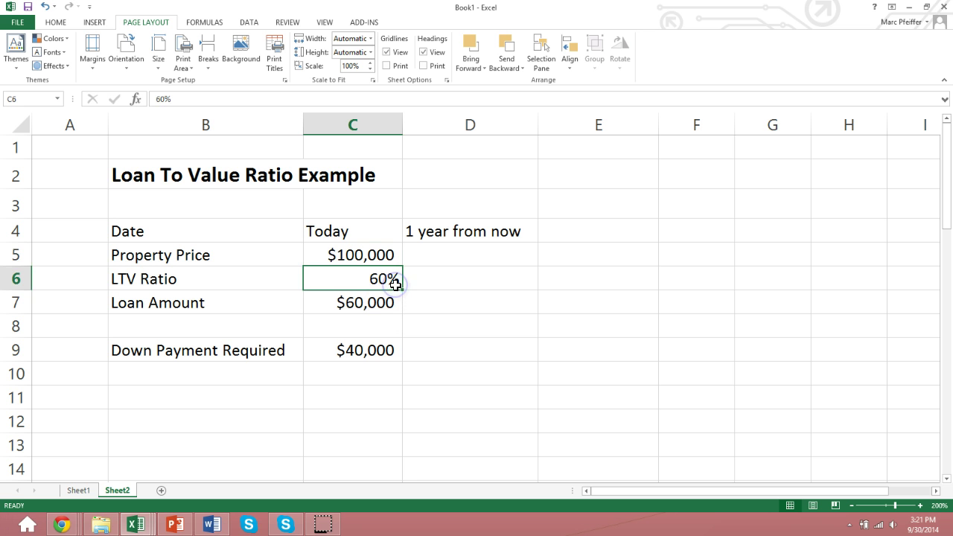
click(368, 353)
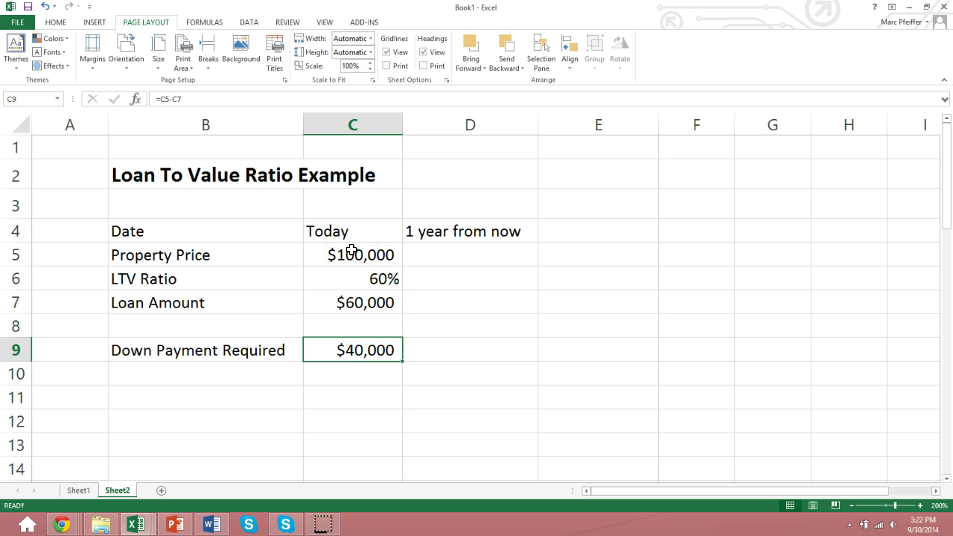
click(376, 277)
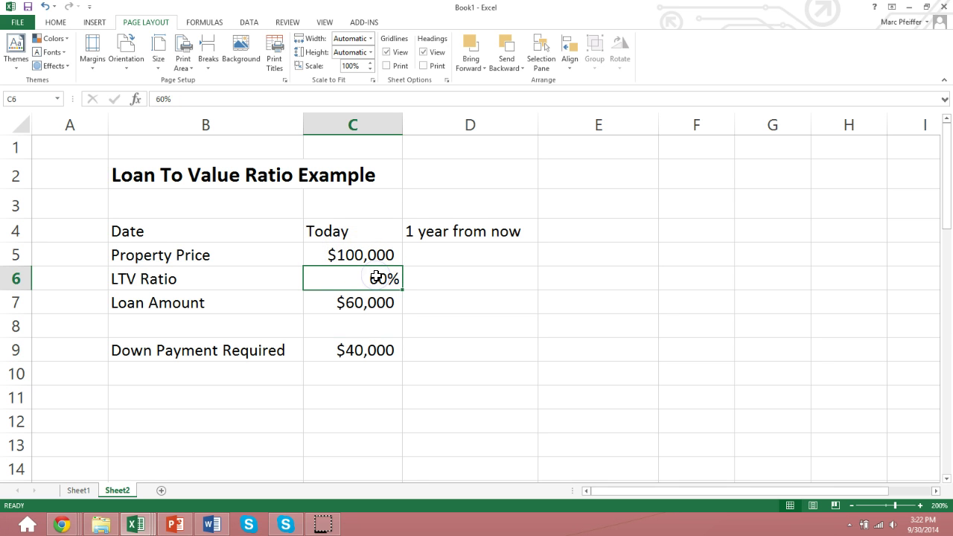
Enter 90 as today's LTV ratio in C6, giving a $90,000 loan and $10,000 down payment.
text(90)
key(Return)
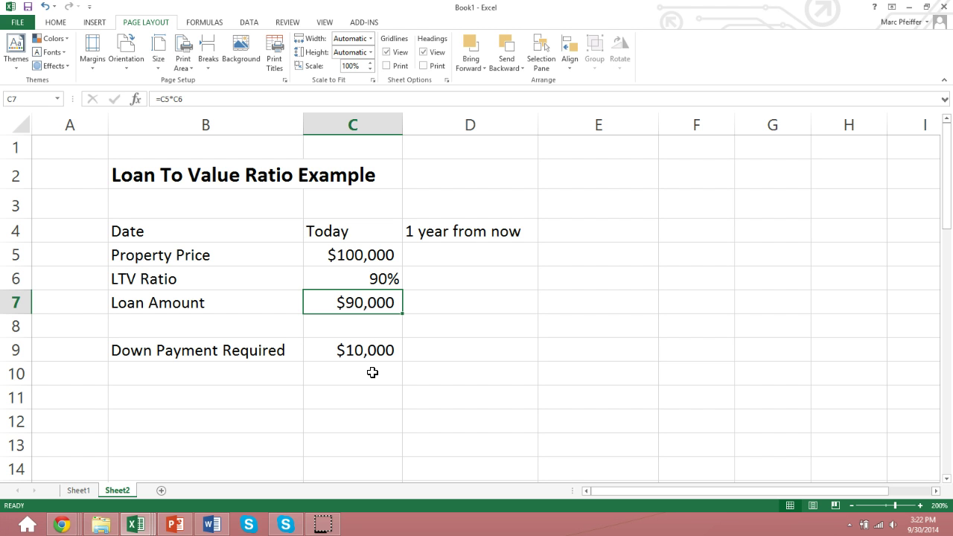
Enter =C5*(1-.15) in D5 so next year's property price is 85,000.
click(482, 249)
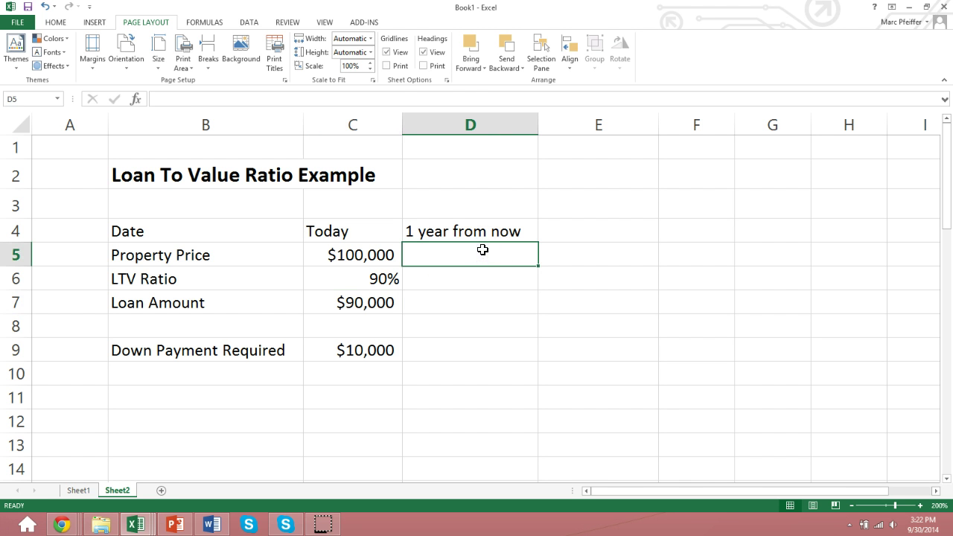
text(=)
key(Left)
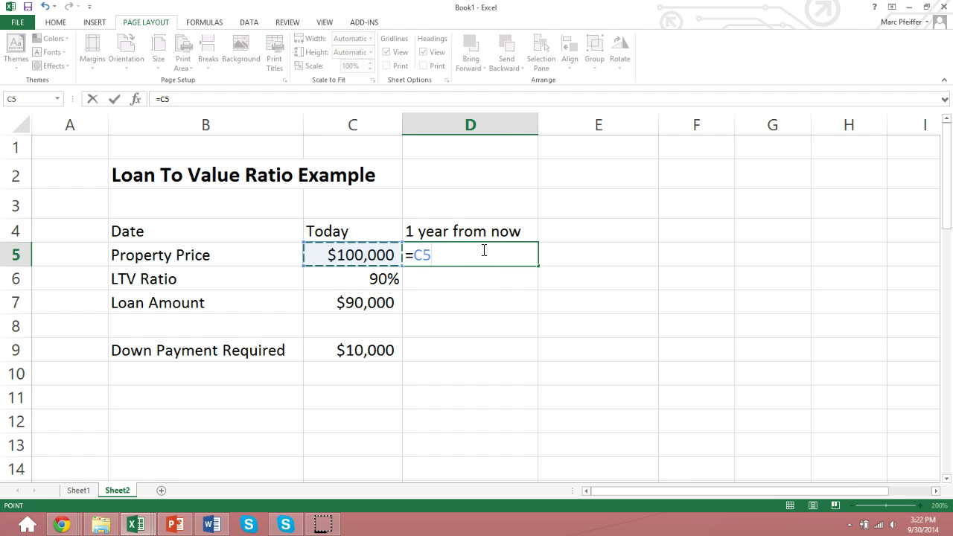
text(*(1-)
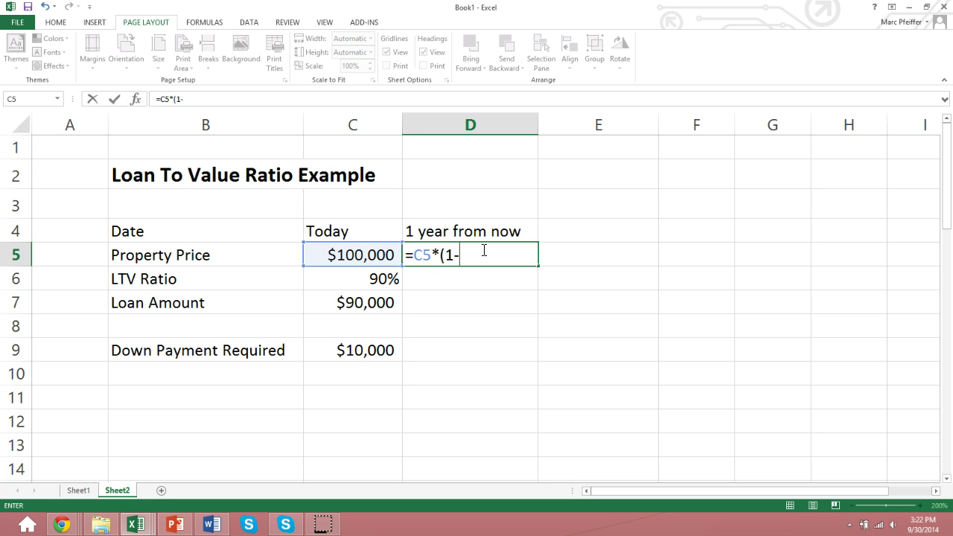
text(.15))
key(Return)
key(Up)
key(Left)
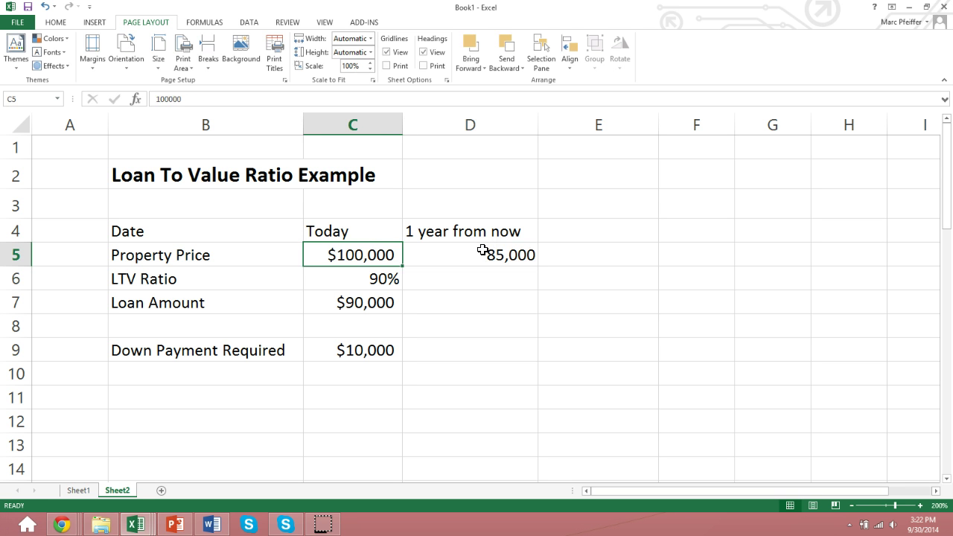
key(Right)
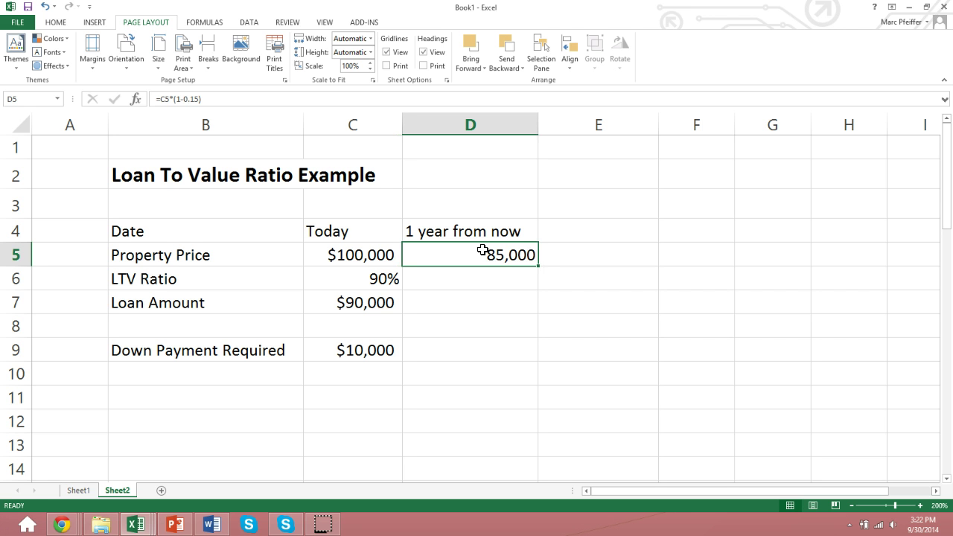
Enter =D5-C7 in D9, making next year's down payment -5,000.
key(Down)
key(Down)
key(Down)
key(Down)
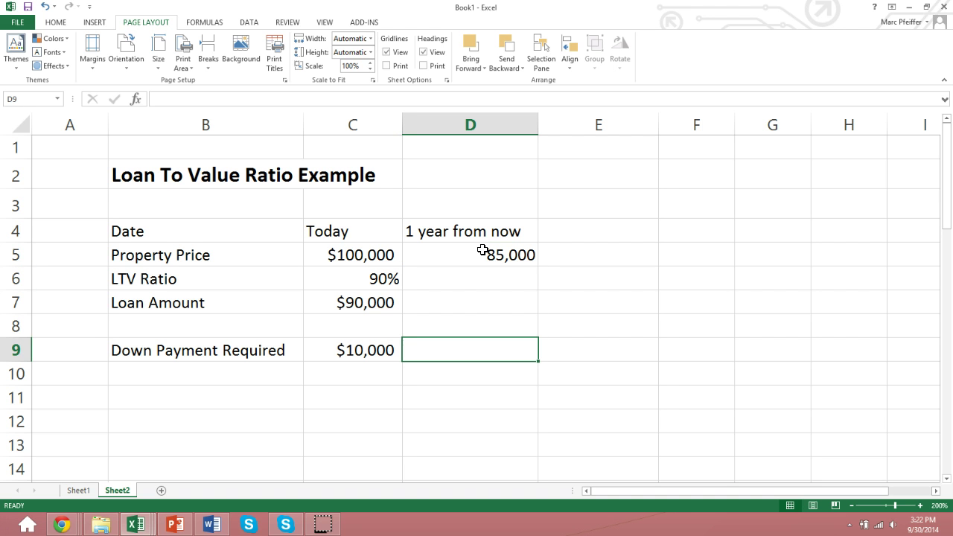
text(=)
key(Up)
key(Up)
key(Up)
key(Up)
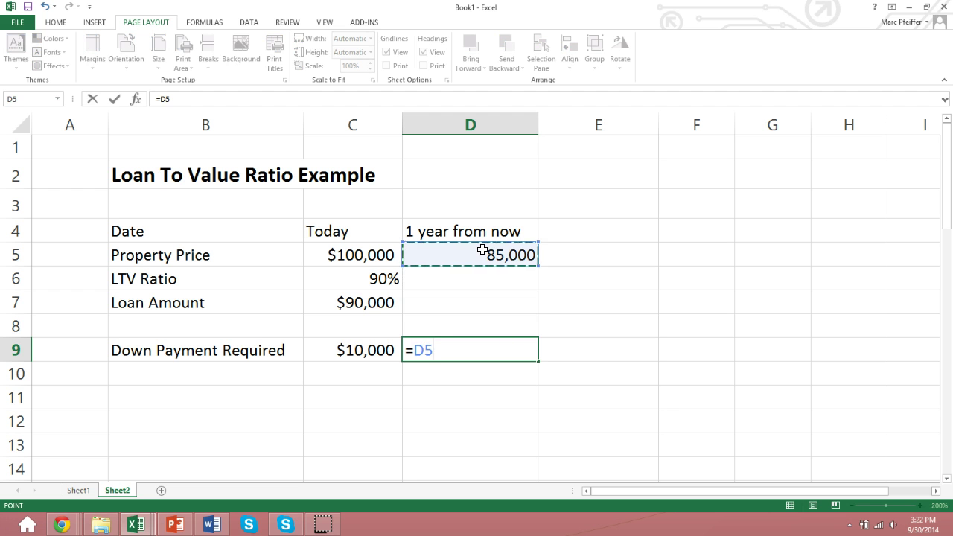
text(-)
key(Left)
key(Up)
key(Up)
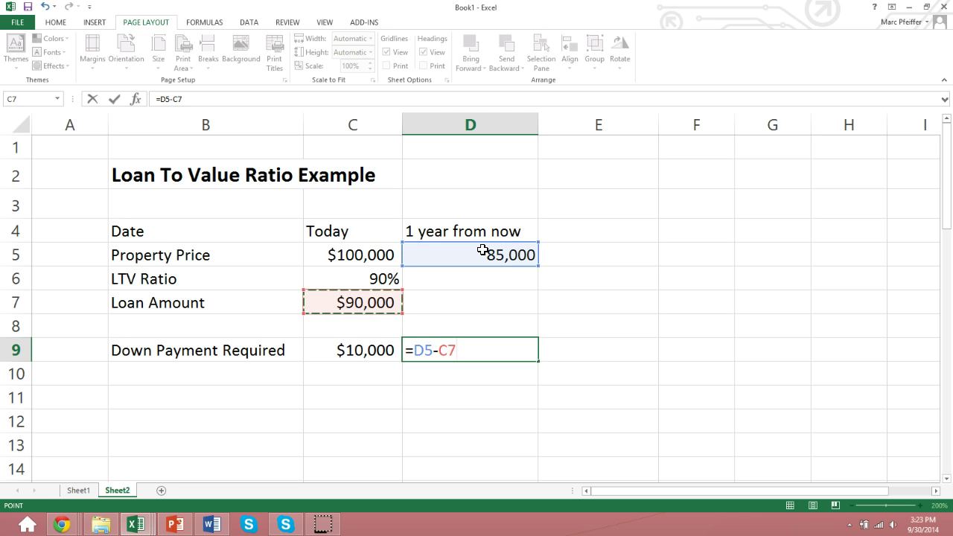
key(Return)
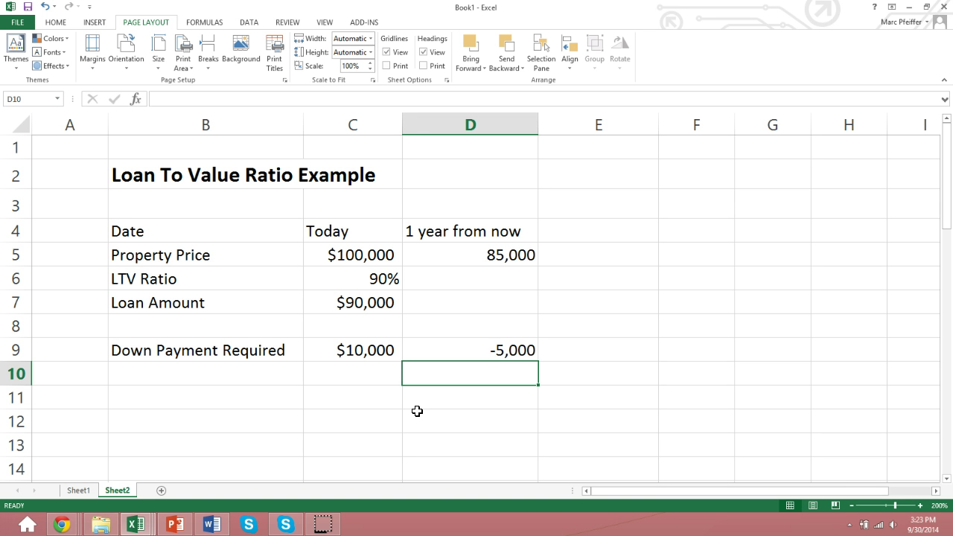
click(350, 352)
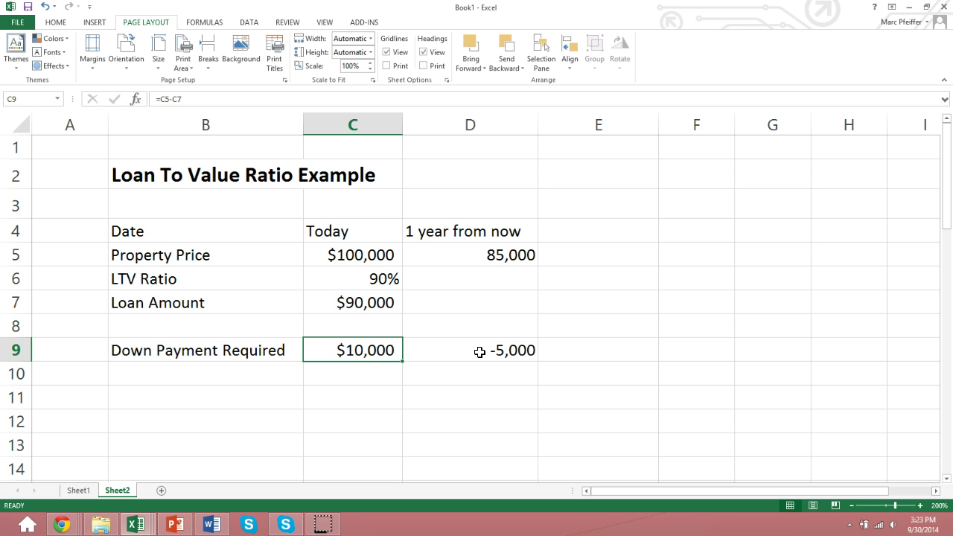
Change today's LTV ratio in C6 to 60%, giving a $60,000 loan.
click(391, 278)
text(60)
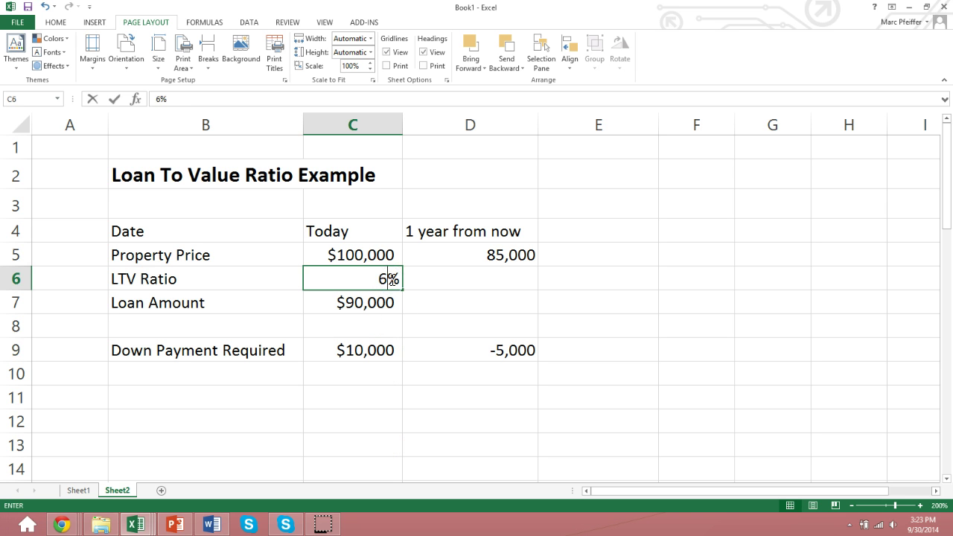
key(Return)
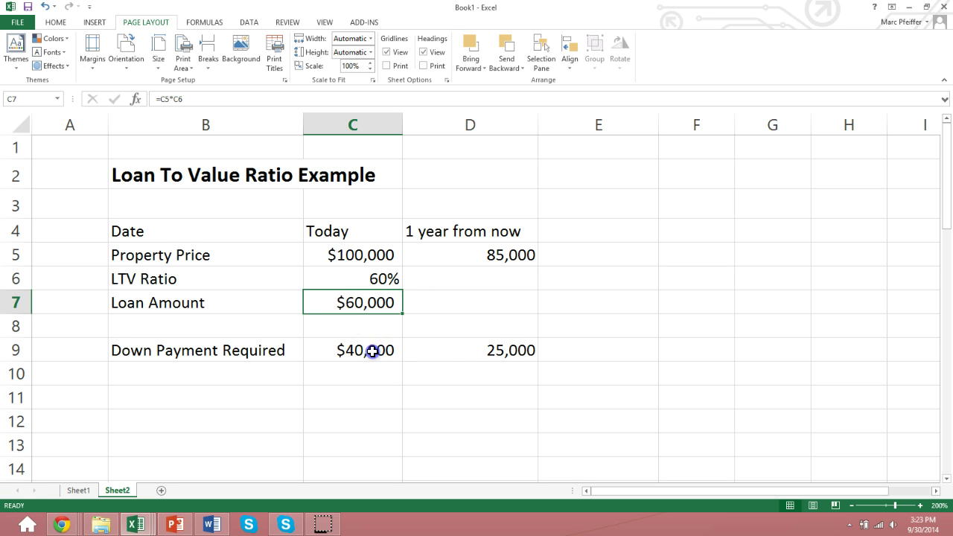
Review the down payment formulas in C9 and D9 and next year's price formula in D5.
click(373, 351)
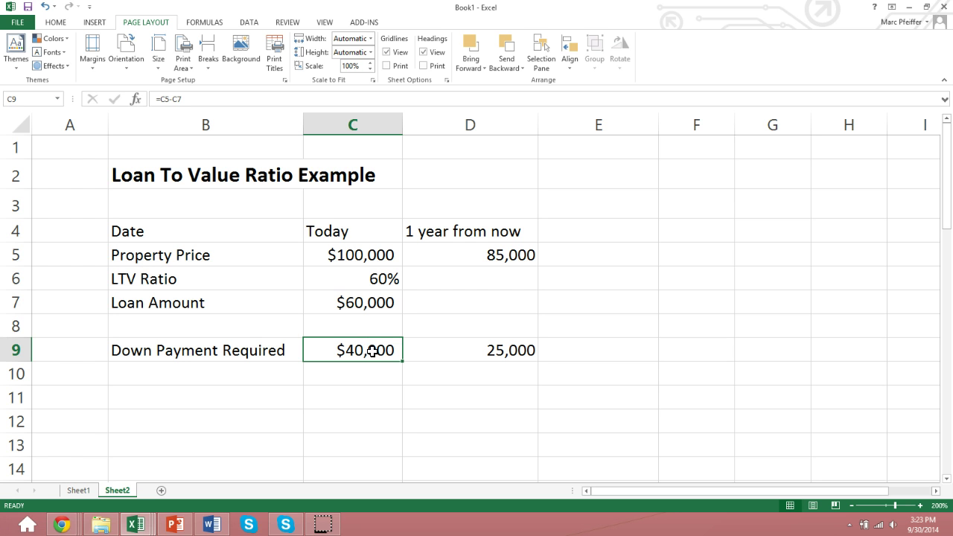
click(509, 255)
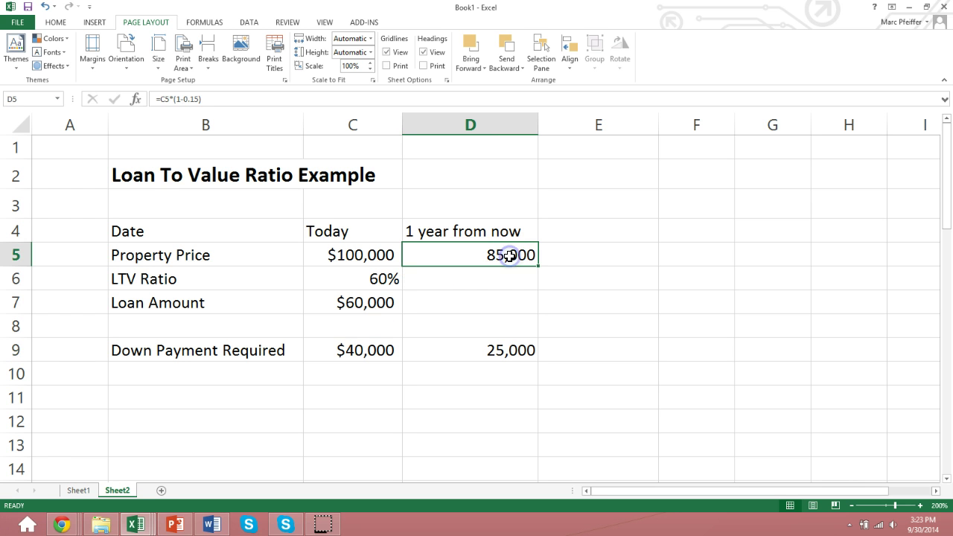
click(470, 349)
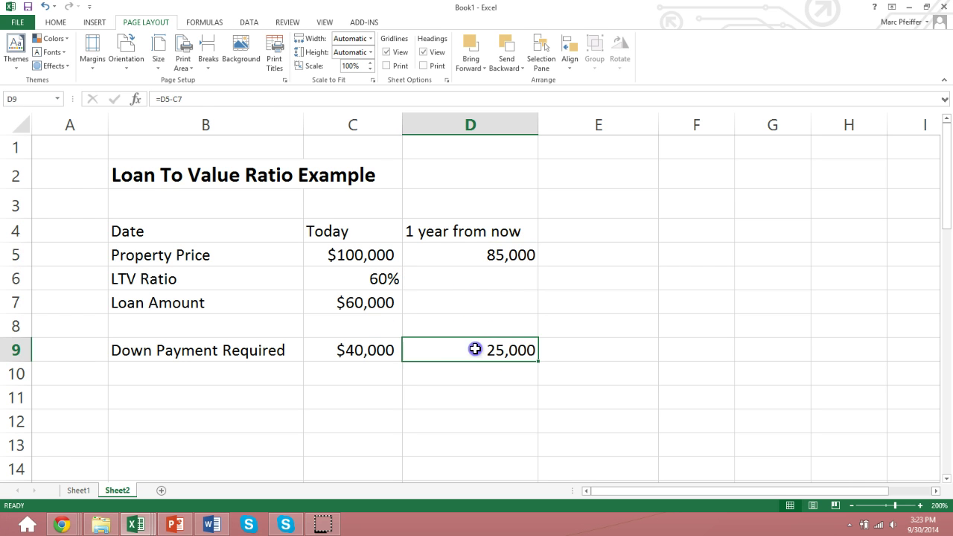
click(376, 353)
click(425, 349)
click(444, 358)
Reset today's LTV ratio in C6 to 90%, check the $10,000 down payment, and return to the Federal Reserve PDF.
click(368, 274)
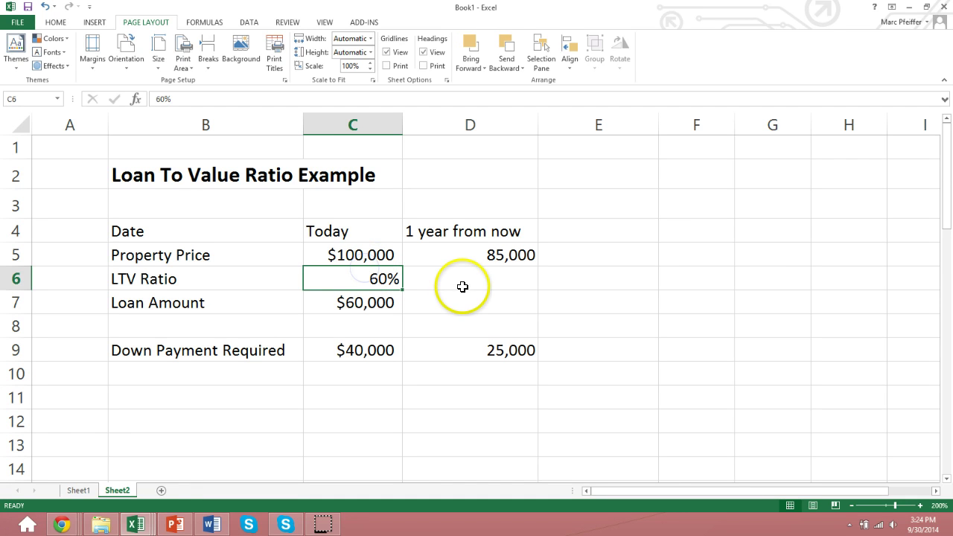
text(90)
key(Return)
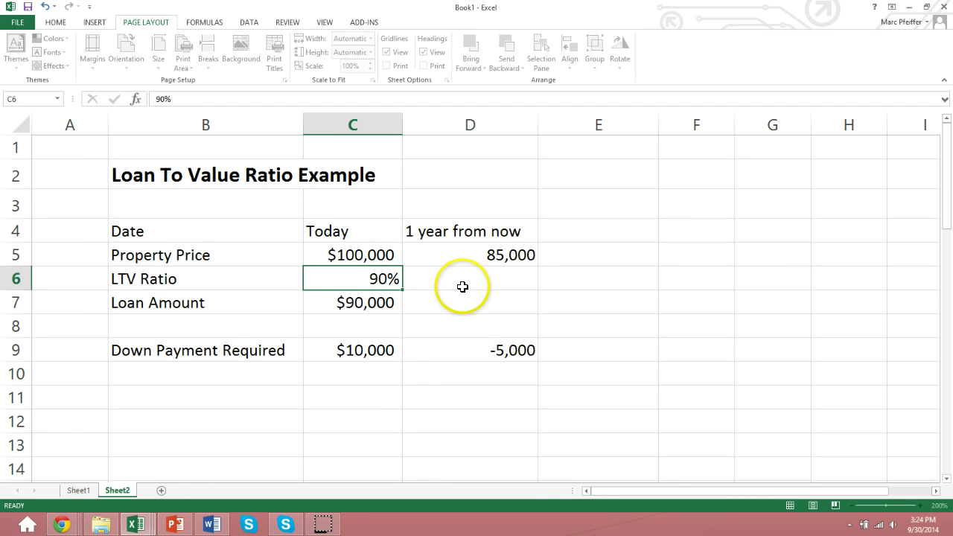
click(386, 344)
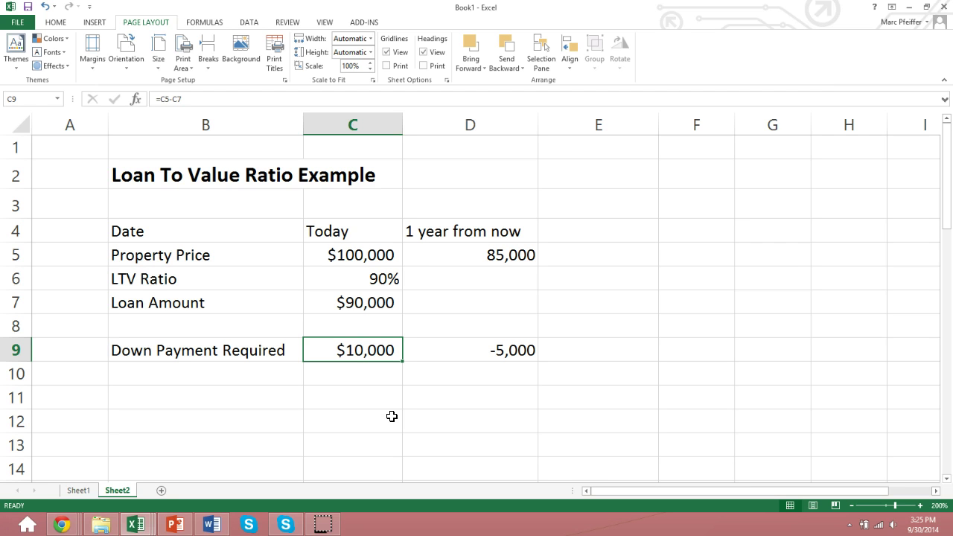
key(alt+Tab)
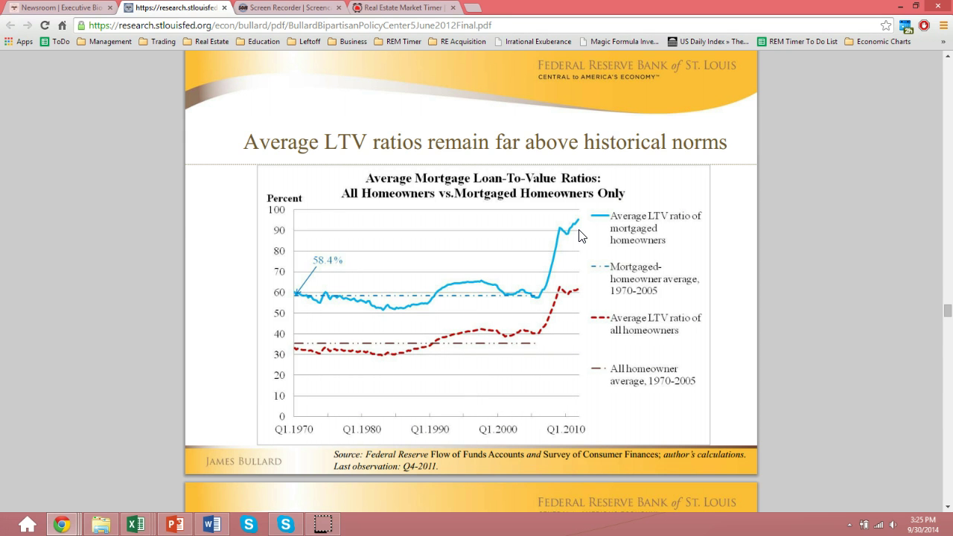
Switch to the mortgaged-LTV data workbook's Calc avg LTVs sheet in Excel.
key(alt+Tab)
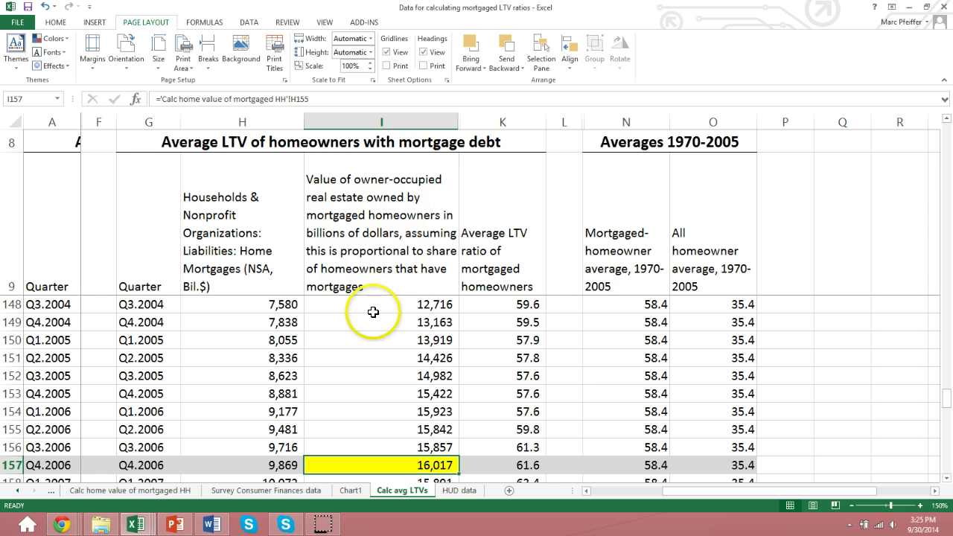
click(407, 304)
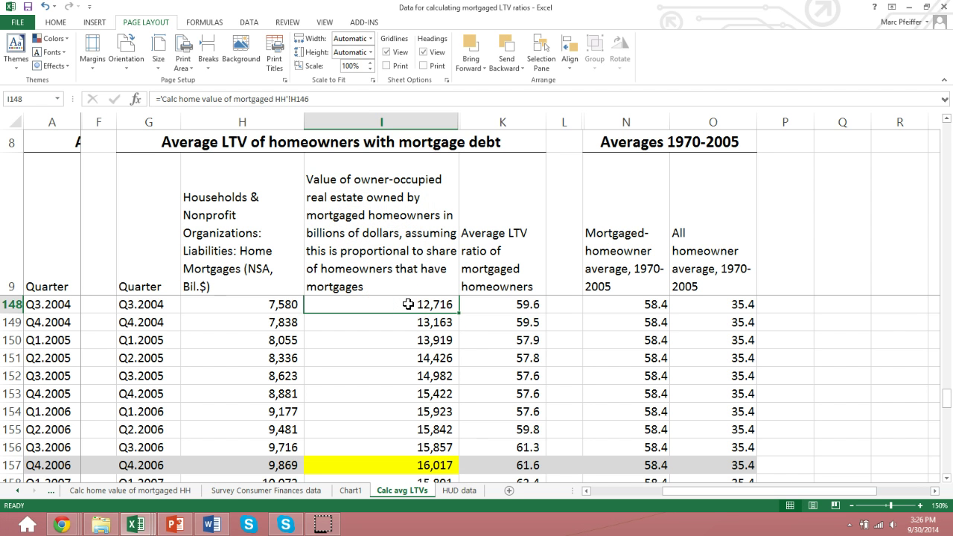
double_click(497, 305)
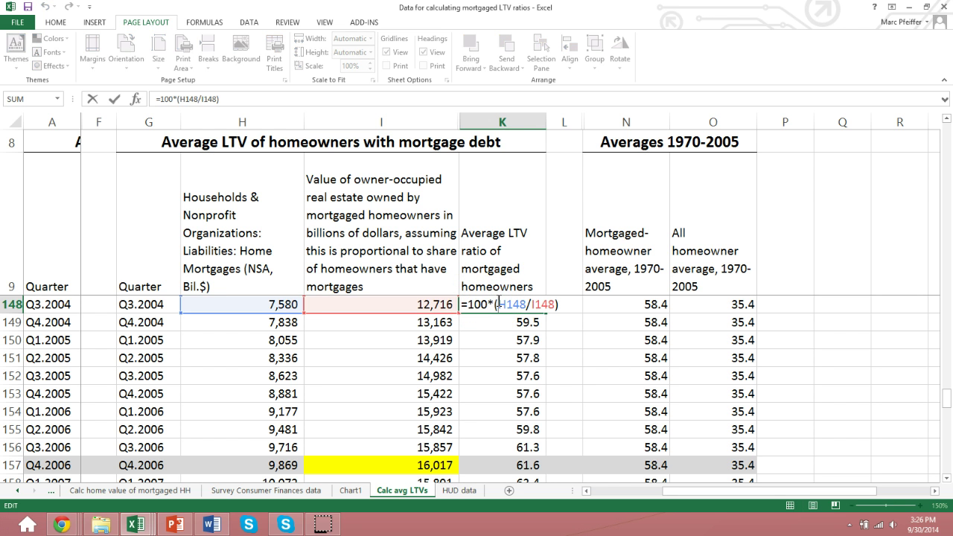
key(Return)
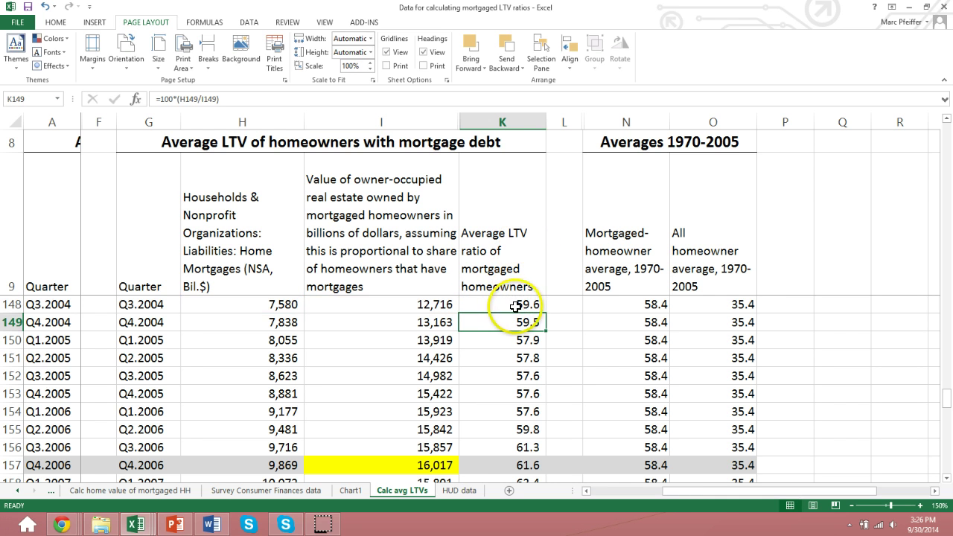
click(494, 306)
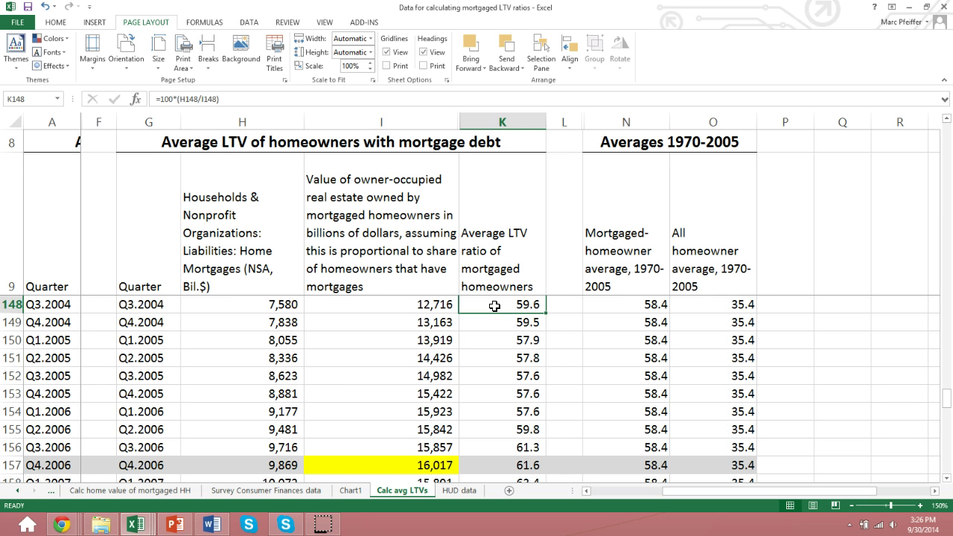
key(Down)
key(Down)
key(Down)
key(Down)
key(Down)
key(Down)
key(Down)
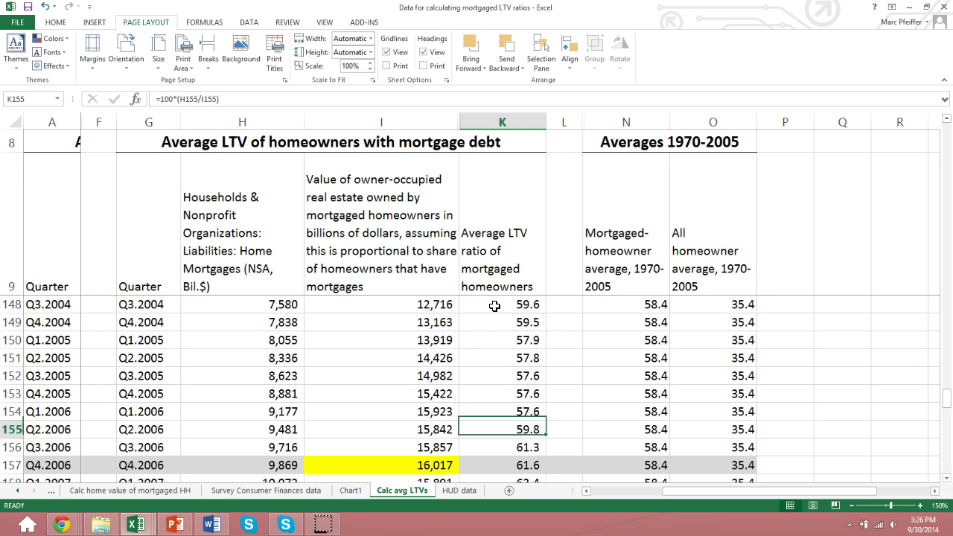
key(Down)
key(Down)
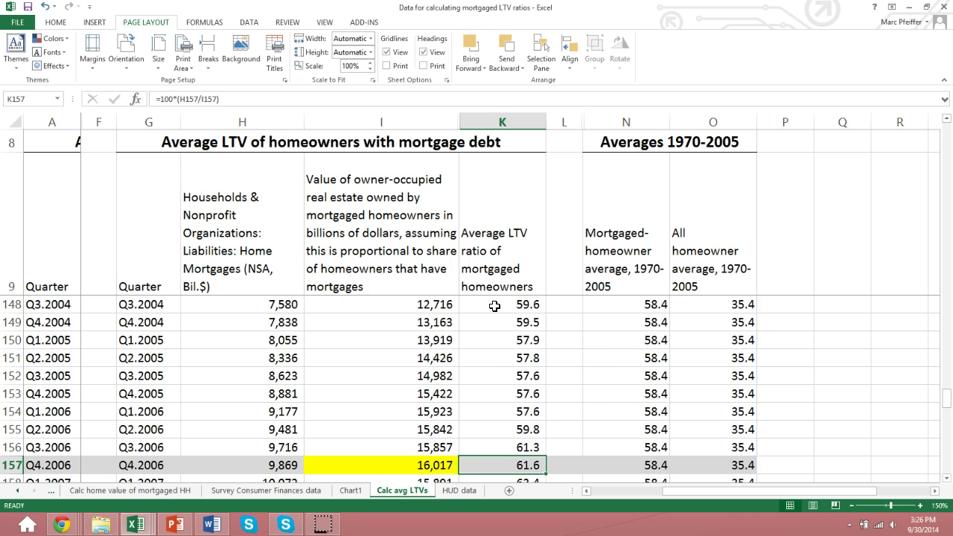
click(424, 466)
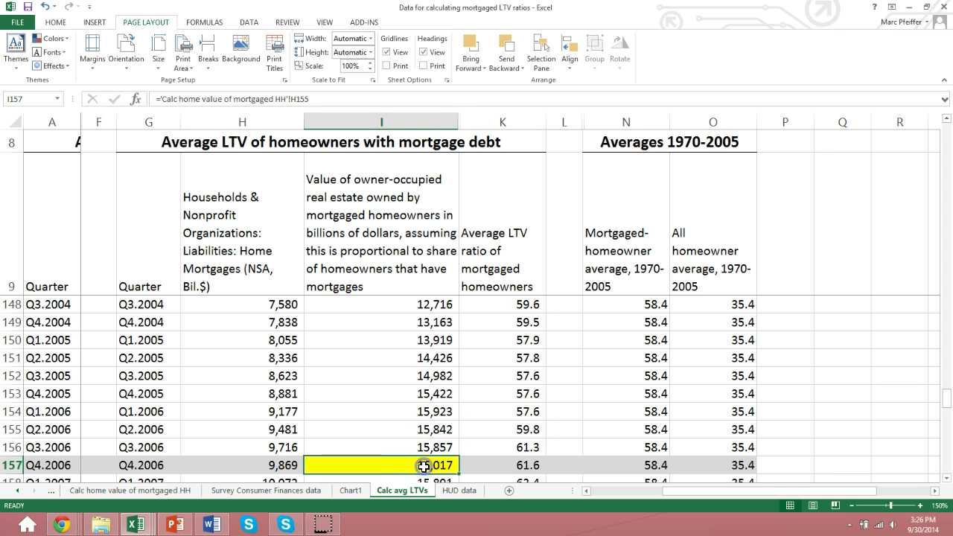
click(424, 467)
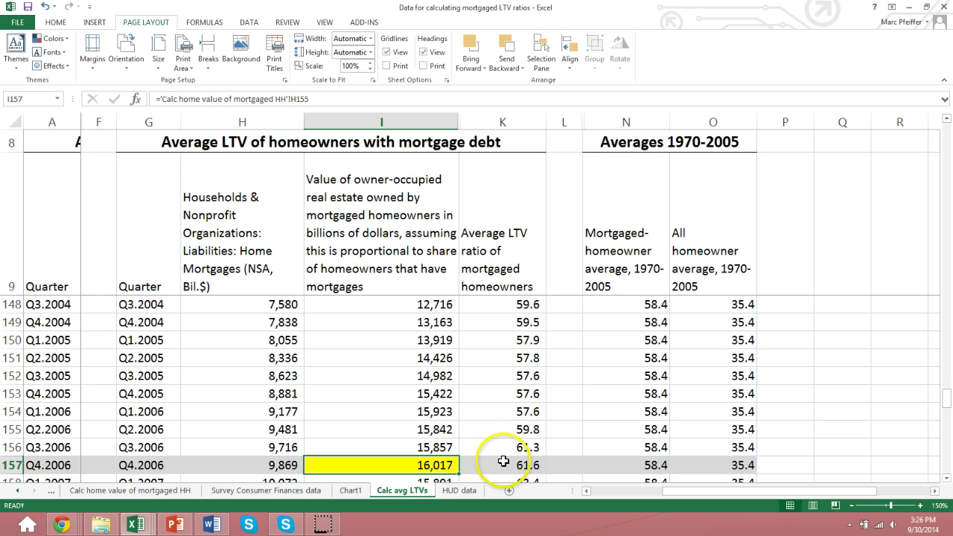
click(248, 303)
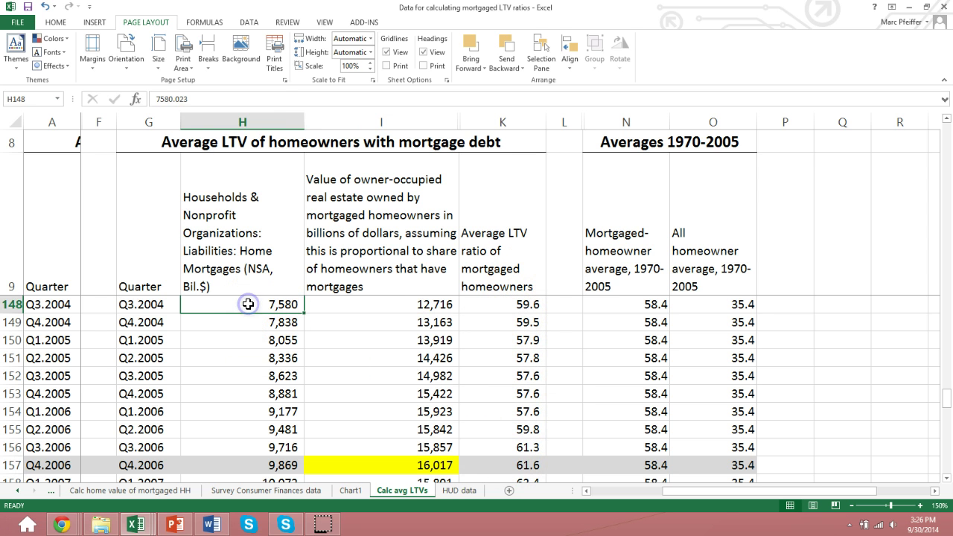
click(346, 468)
key(Down)
key(Down)
key(Down)
key(Down)
key(Down)
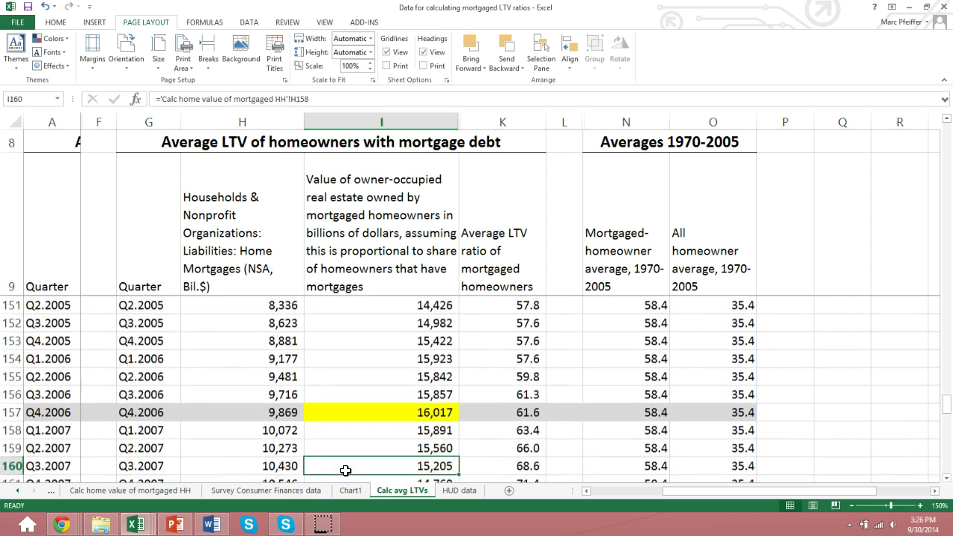
key(Right)
key(Up)
key(Up)
key(Up)
key(Up)
key(Up)
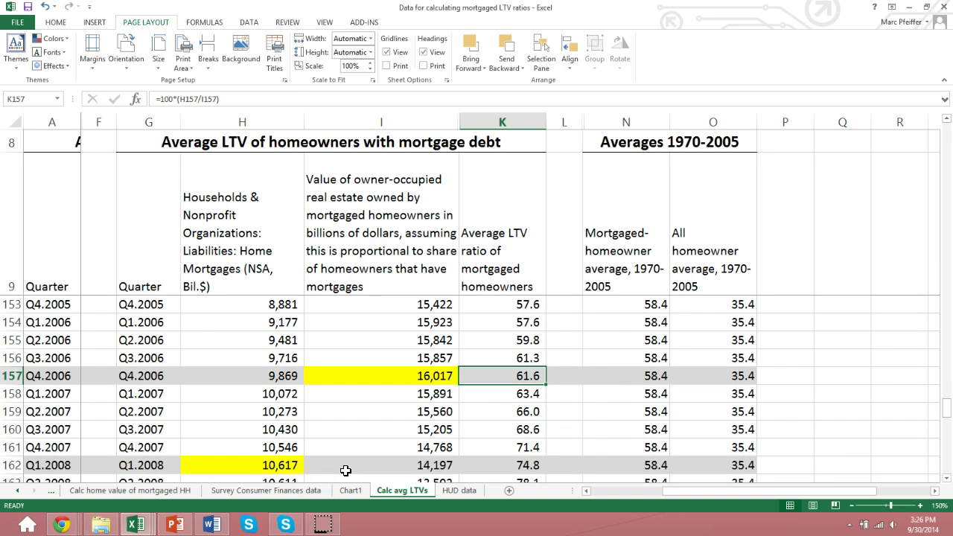
key(Down)
key(Down)
key(Down)
key(Down)
key(Down)
key(Down)
key(Up)
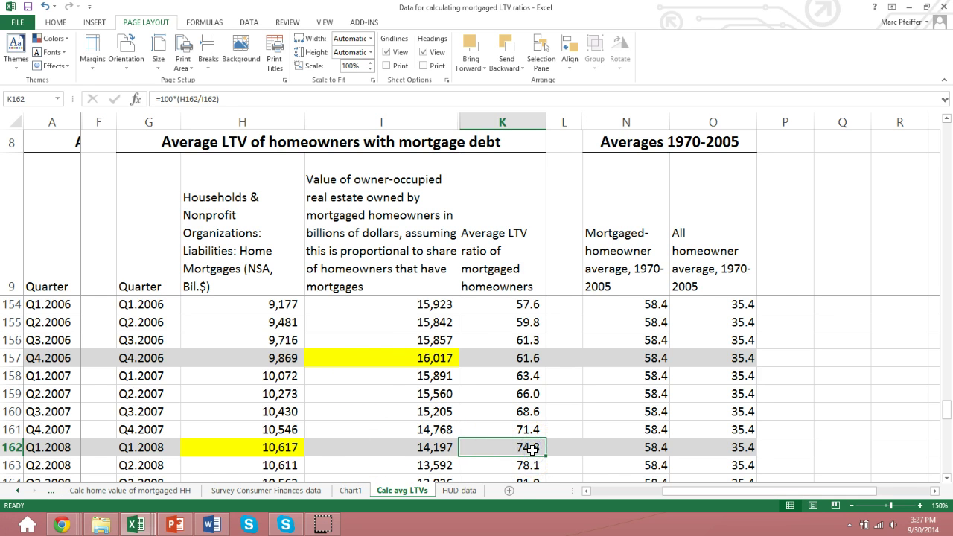
key(Down)
key(Down)
key(Down)
key(Down)
key(Down)
key(Down)
key(Down)
key(Down)
key(Down)
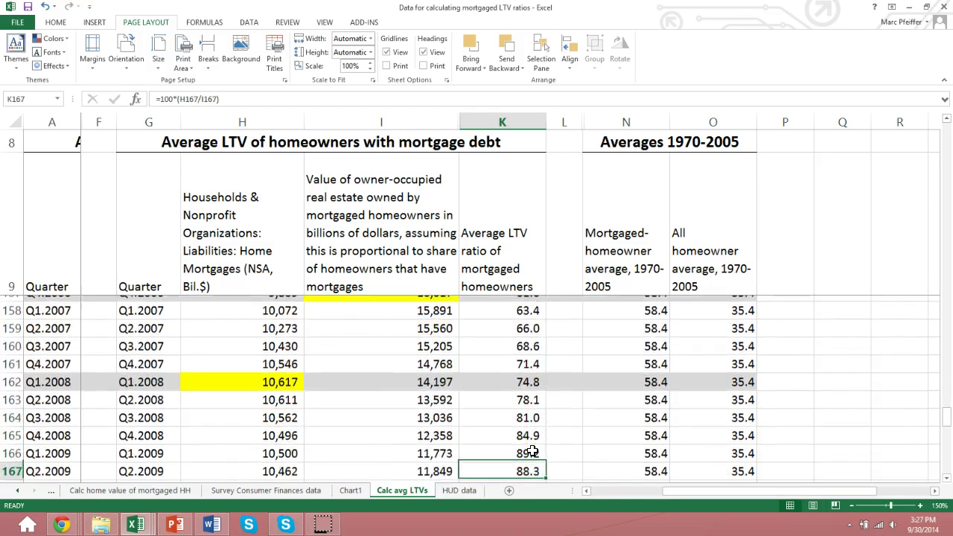
key(Down)
key(Down)
key(Down)
key(Down)
key(Down)
key(Down)
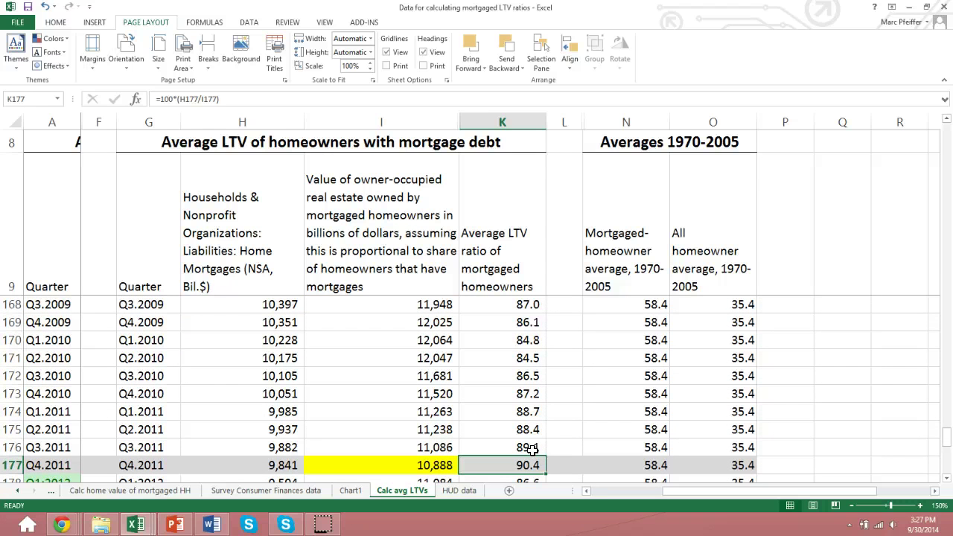
key(Left)
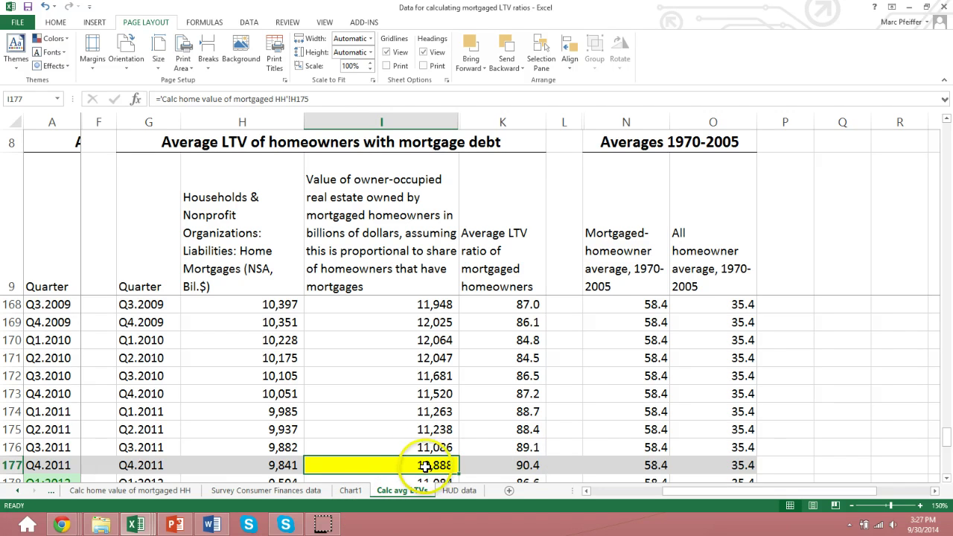
click(512, 465)
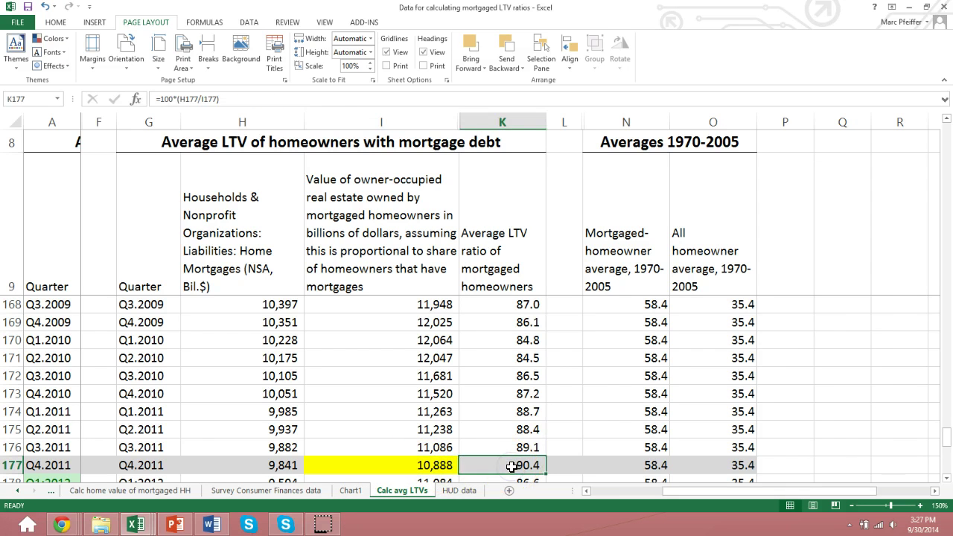
key(Down)
key(Left)
key(Left)
key(Down)
key(Down)
key(Down)
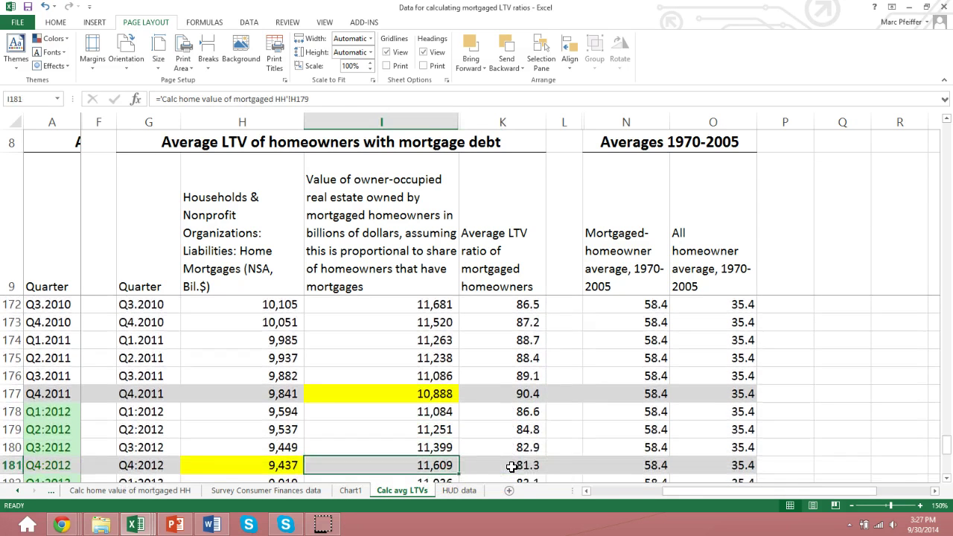
key(Left)
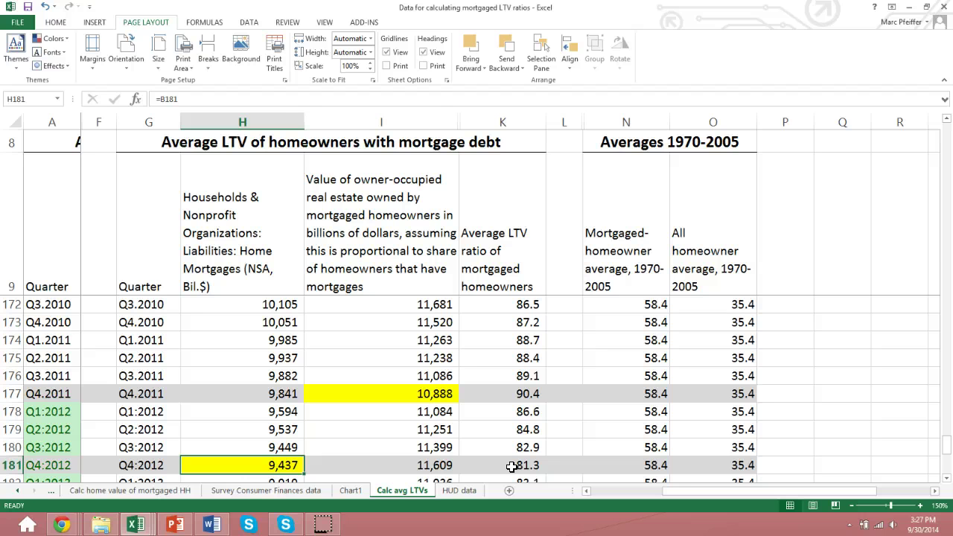
key(Right)
key(Left)
key(Right)
key(Up)
key(Up)
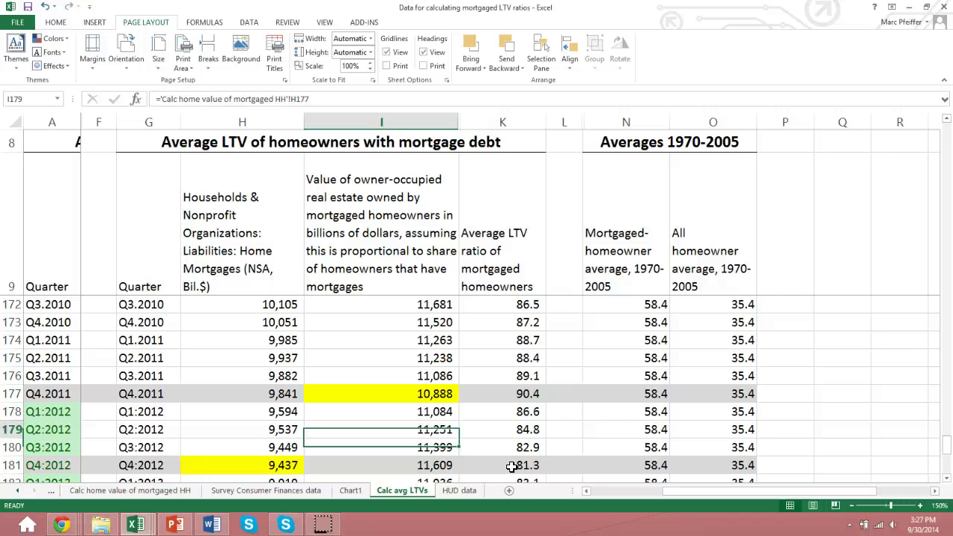
key(Up)
key(Up)
key(Down)
key(Down)
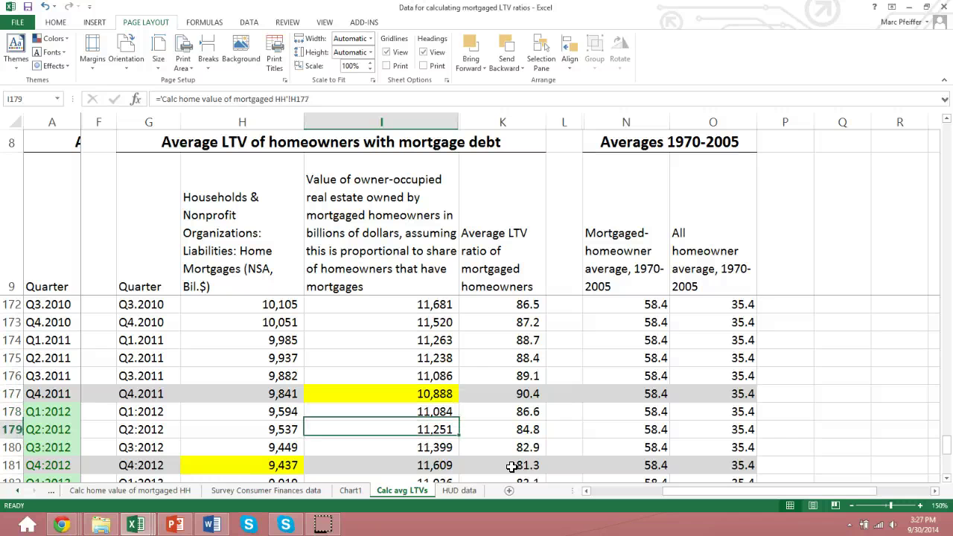
key(Down)
key(Down)
key(Right)
key(Up)
key(Up)
key(Up)
key(Up)
key(Up)
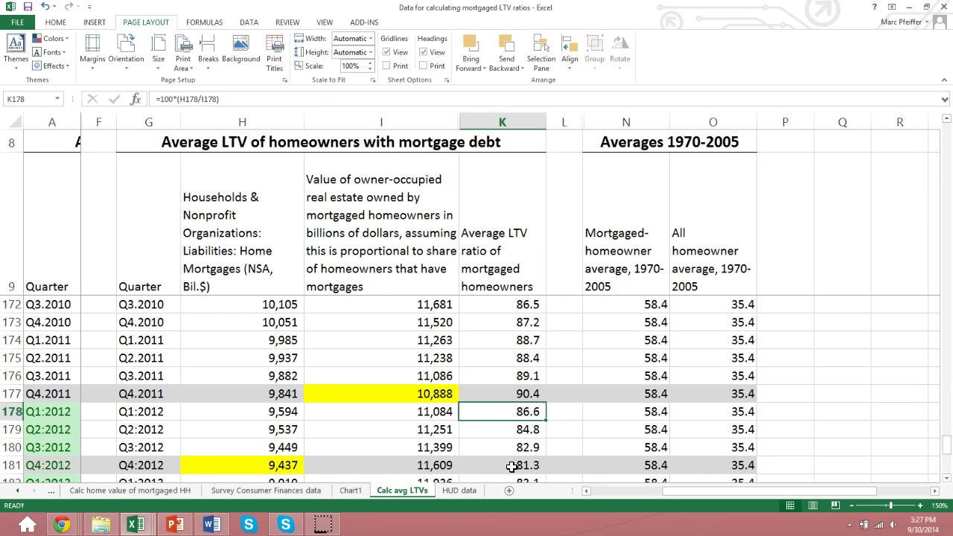
key(Down)
key(Down)
key(Down)
key(Down)
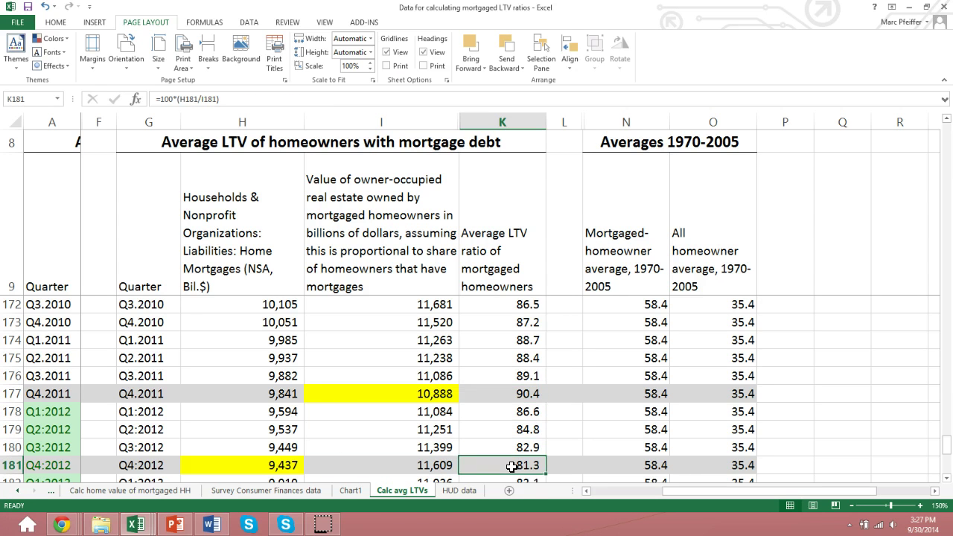
key(Down)
key(Down)
key(Down)
key(Down)
key(Down)
key(Down)
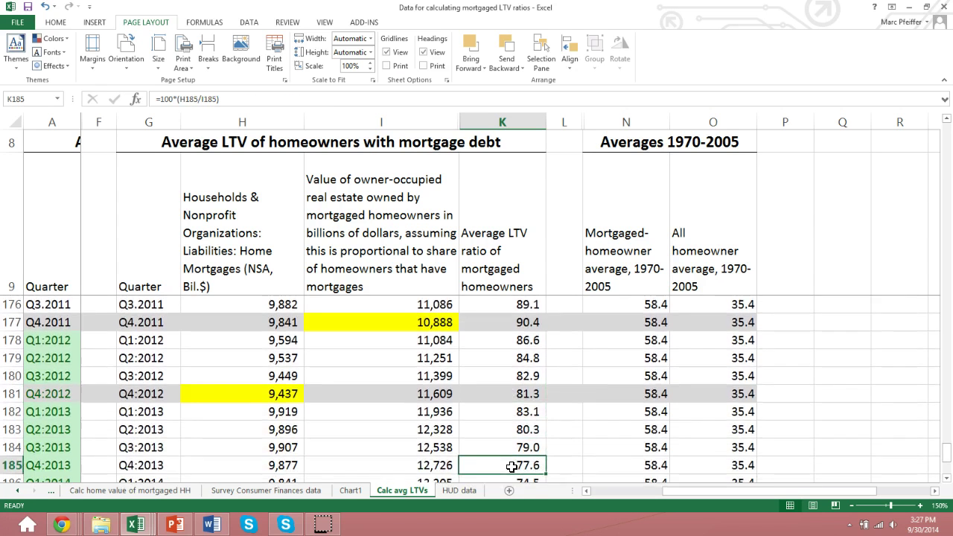
key(Down)
key(Up)
key(Left)
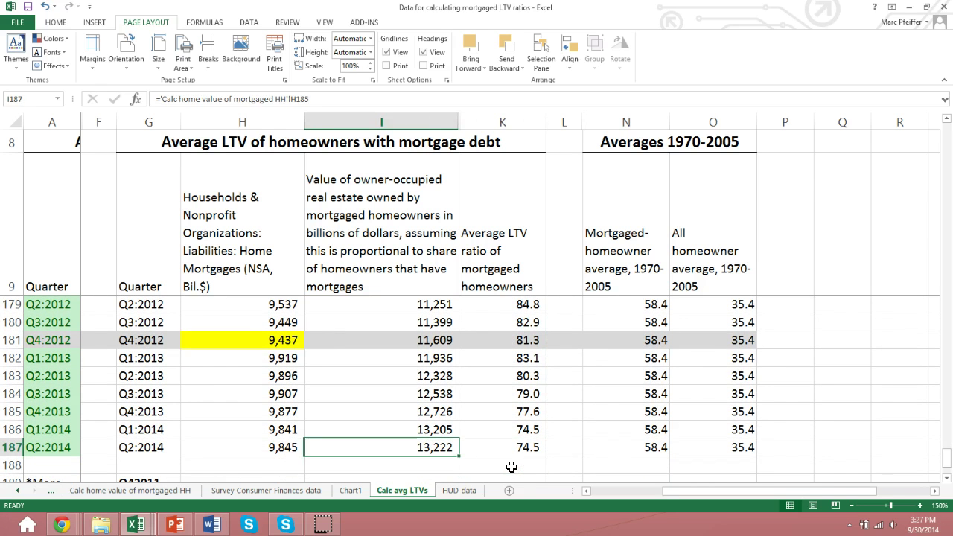
key(Right)
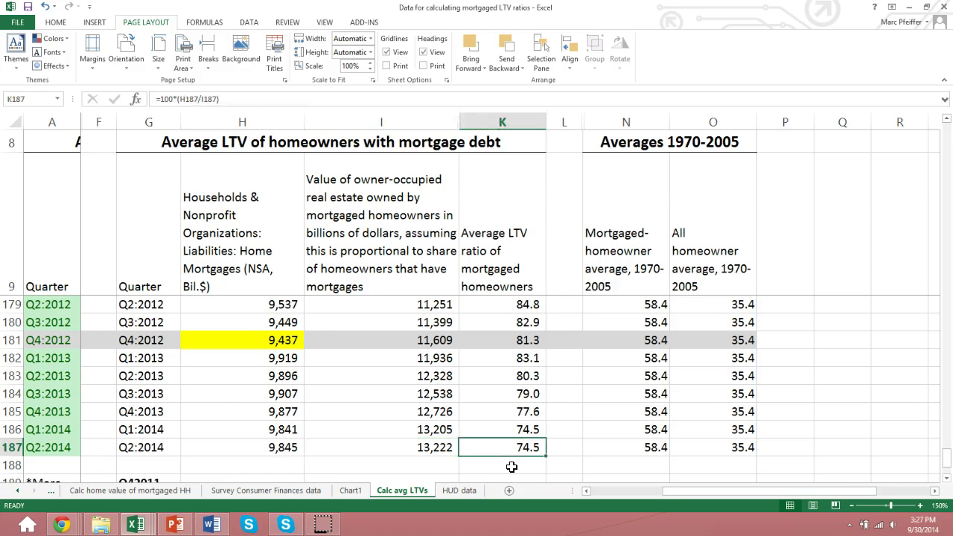
key(Left)
key(Left)
key(Right)
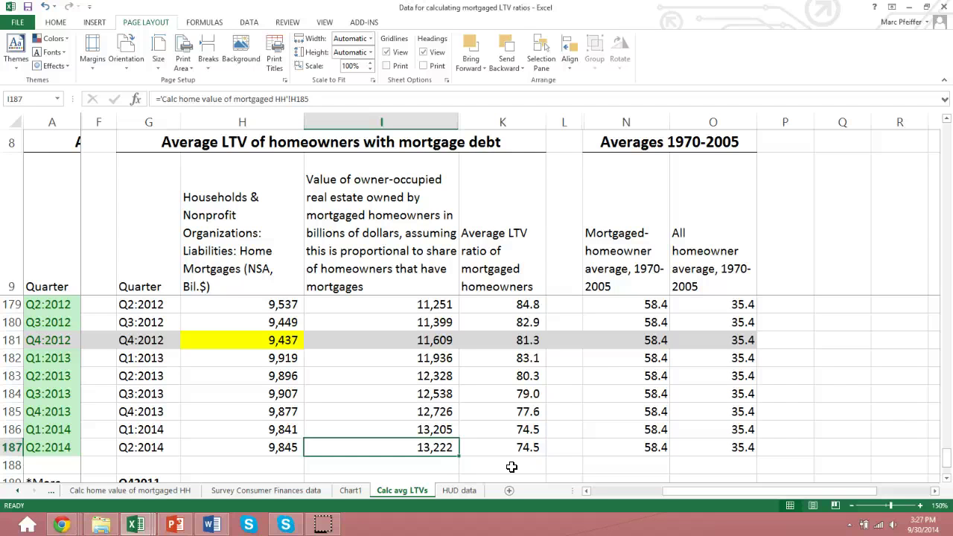
key(Up)
key(Up)
key(Up)
key(Up)
key(Up)
key(Up)
key(Up)
key(Up)
key(Up)
key(Up)
key(Up)
key(Up)
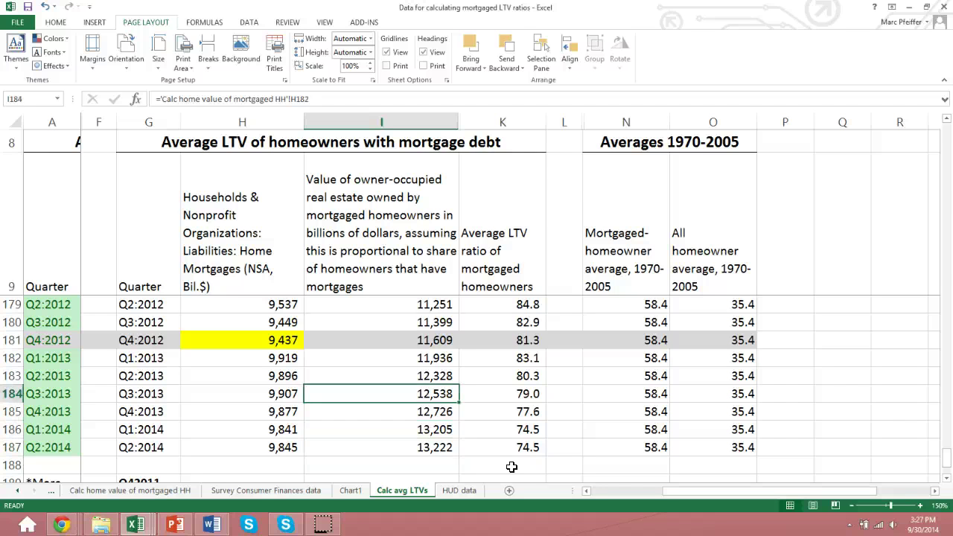
key(Down)
key(Down)
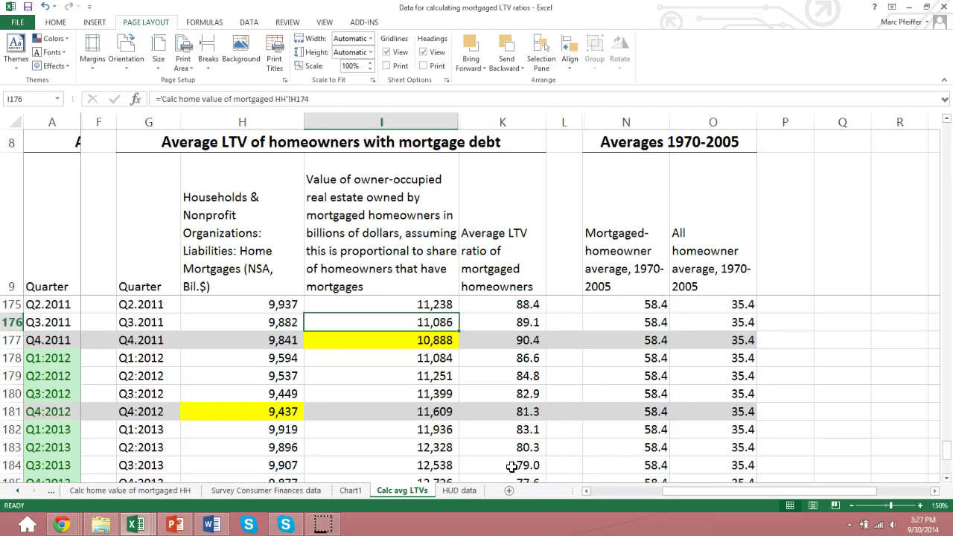
key(Right)
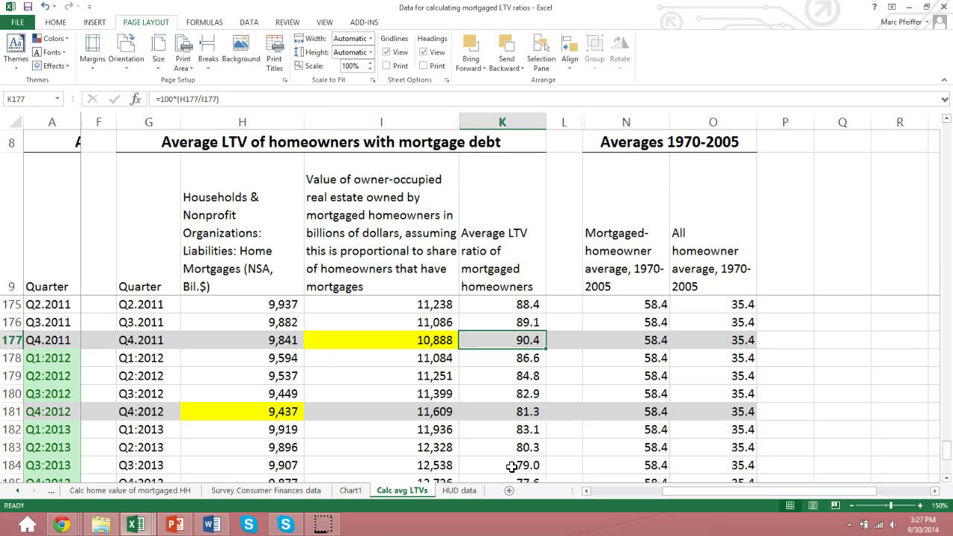
key(Left)
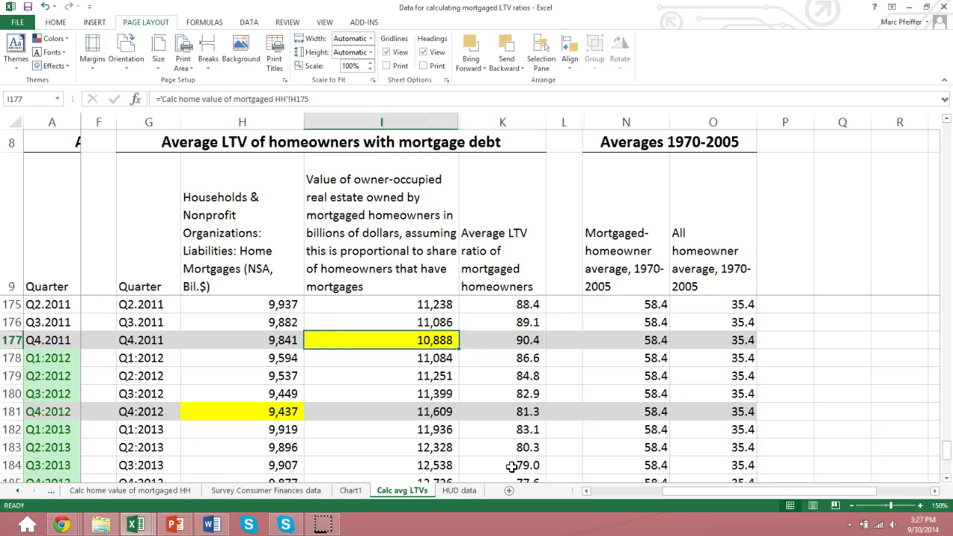
key(Down)
key(Down)
key(Down)
key(Down)
key(Down)
key(Down)
key(Down)
key(Down)
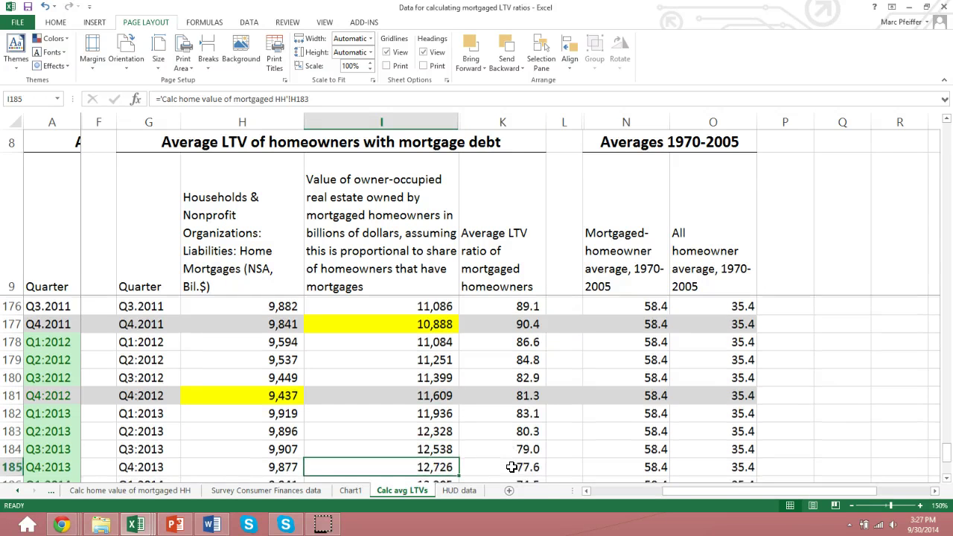
key(Down)
key(Down)
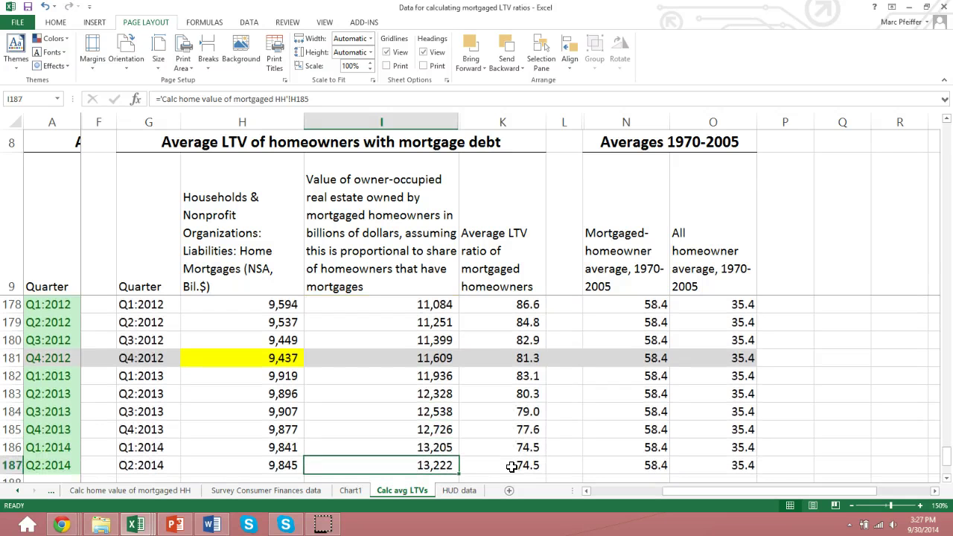
key(Right)
key(Left)
key(Left)
key(Up)
key(Up)
key(Up)
key(Up)
key(Up)
key(Up)
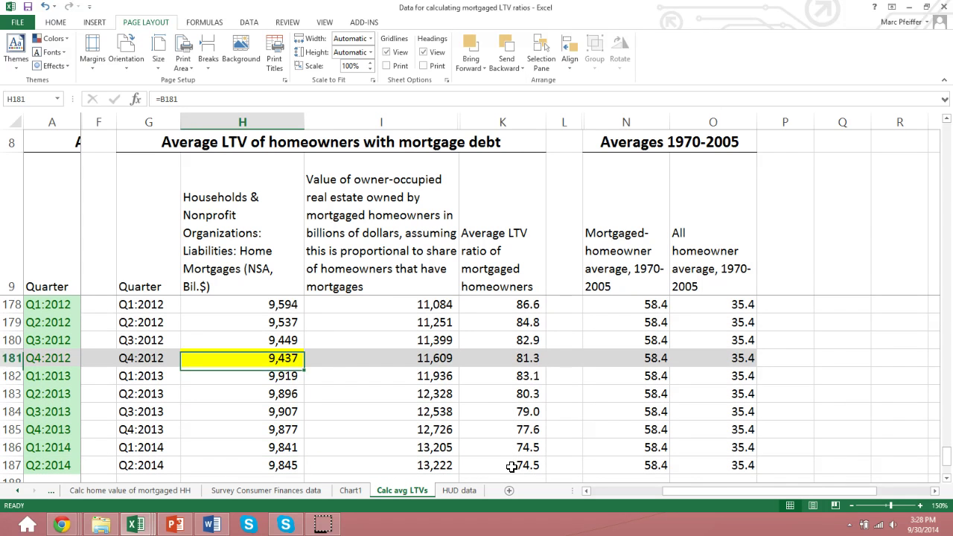
key(Up)
key(Up)
key(Up)
key(Up)
key(Up)
key(Down)
key(Down)
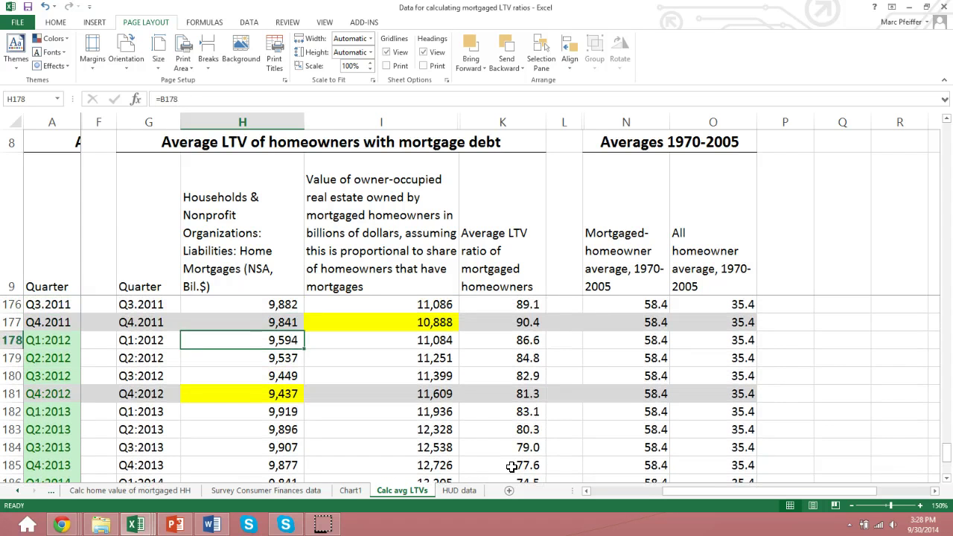
key(Up)
key(shift+Right)
key(shift+Left)
key(Down)
key(Down)
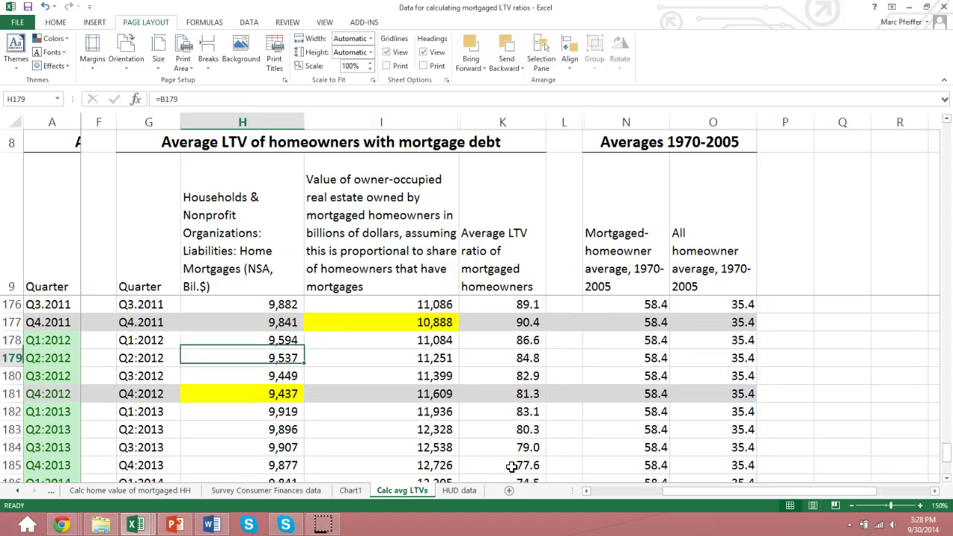
key(Down)
key(Down)
key(Down)
key(Down)
key(Down)
key(Down)
key(Down)
key(Down)
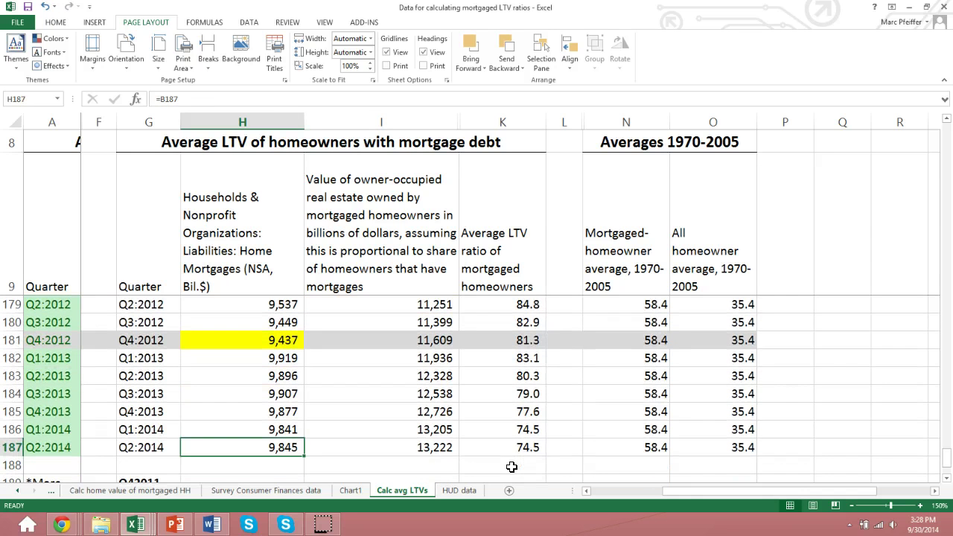
key(Right)
key(Right)
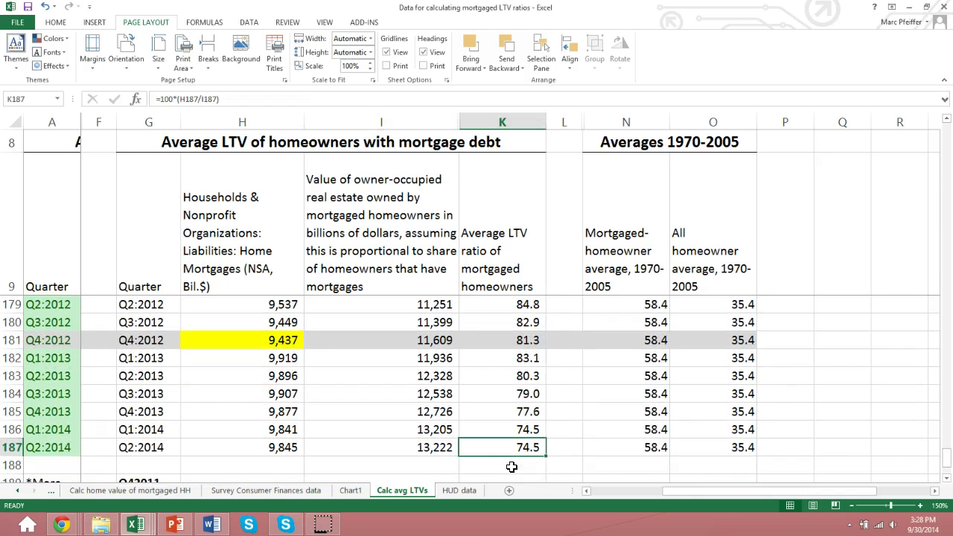
click(350, 490)
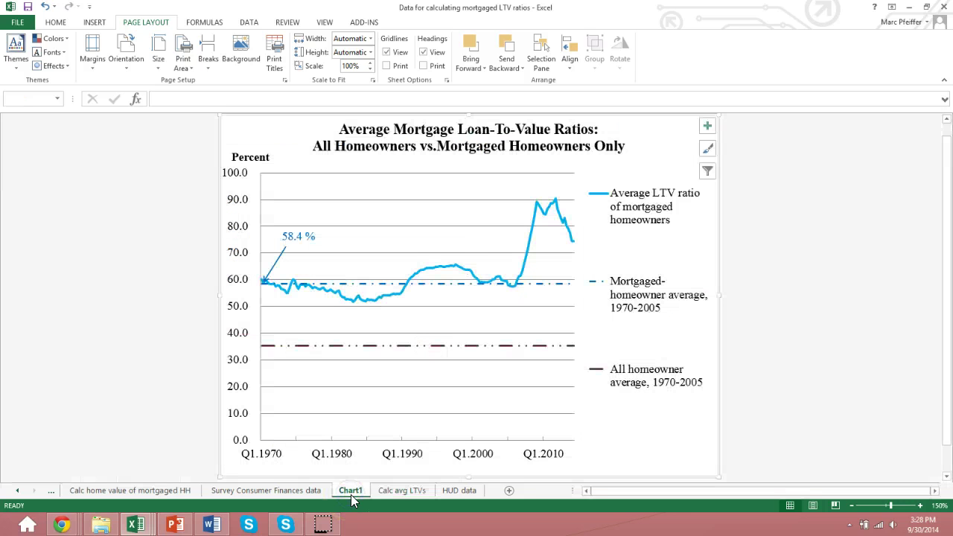
Select the Chart1 LTV chart and inspect its last mortgaged-homeowner point, 74.5 in Q2:2014.
click(475, 240)
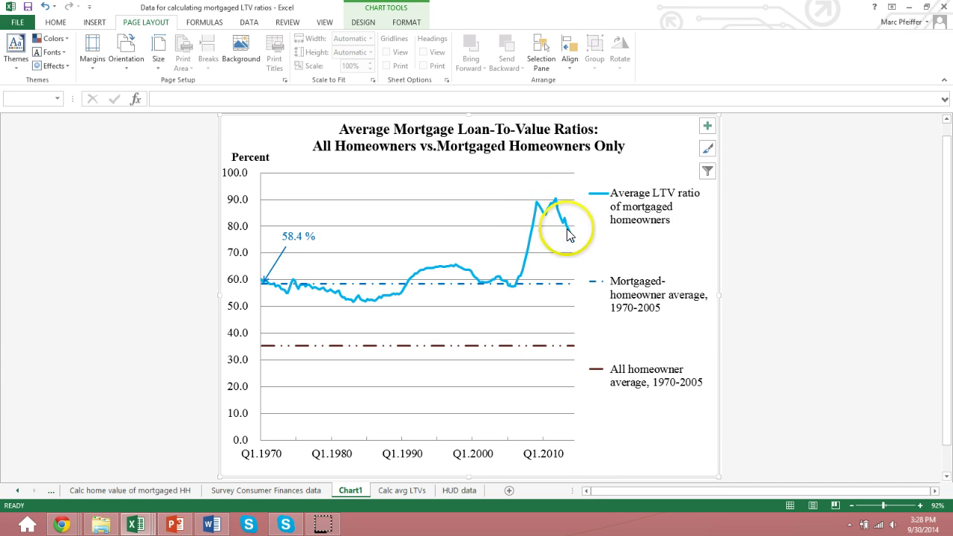
mouse_move(571, 246)
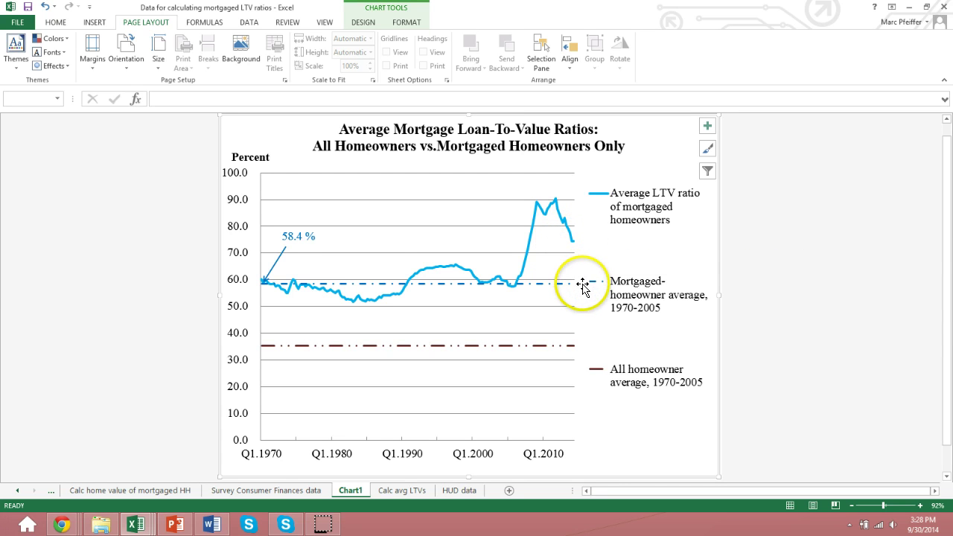
key(alt+Tab)
key(alt+Tab)
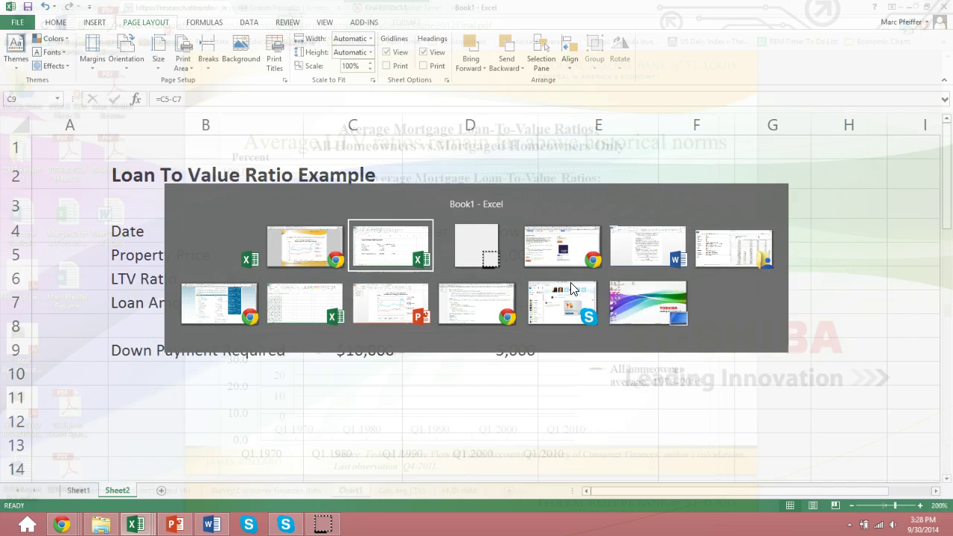
click(365, 400)
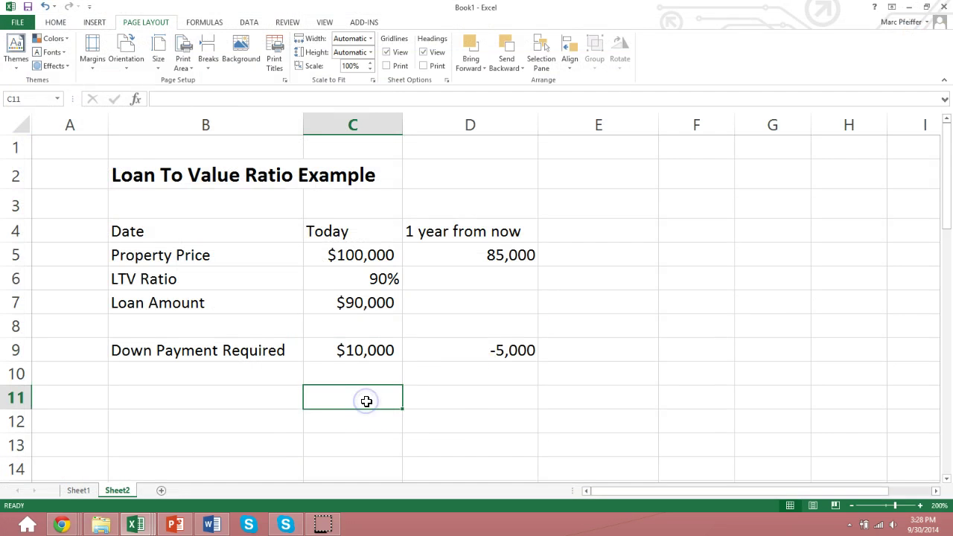
key(Down)
key(Down)
key(Down)
key(Down)
key(Down)
key(Up)
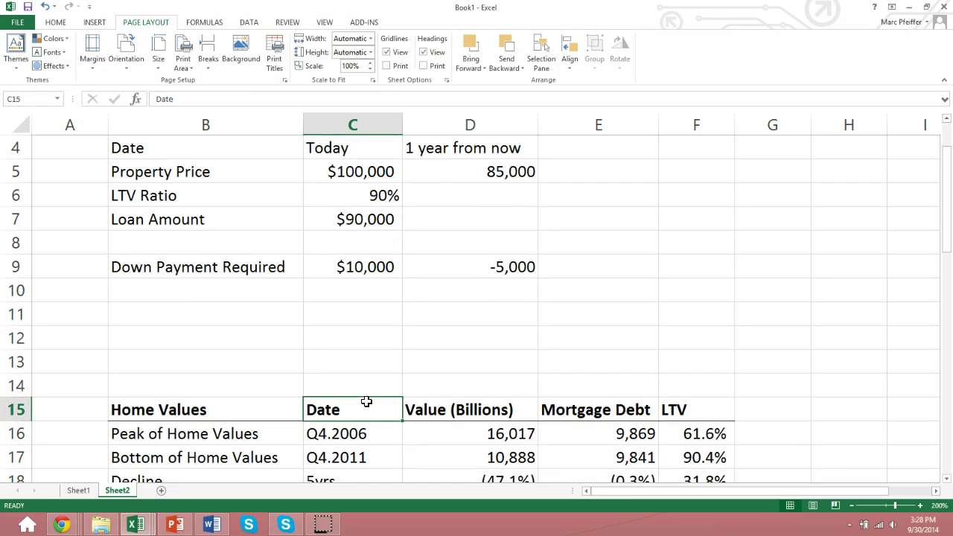
key(Down)
key(Right)
key(Down)
key(Down)
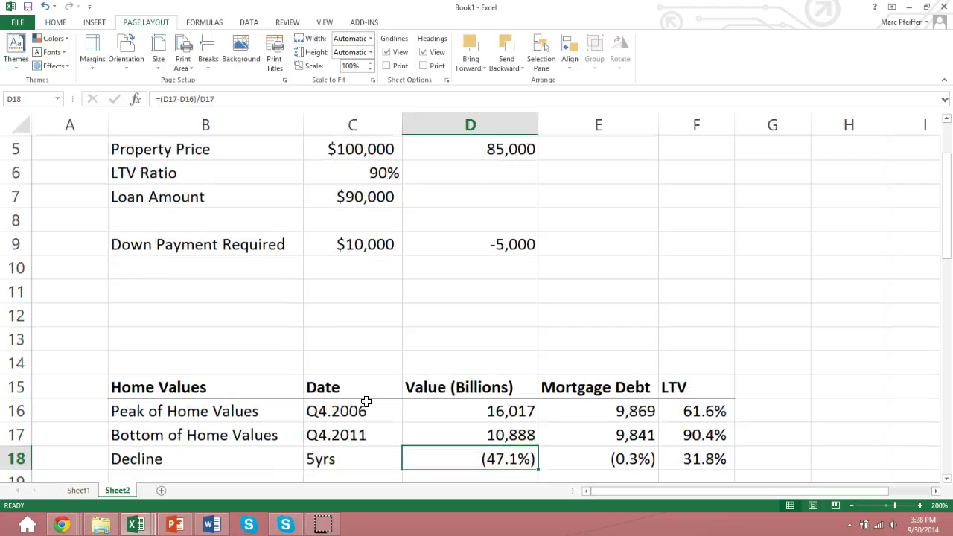
key(Up)
key(Up)
key(Left)
key(Left)
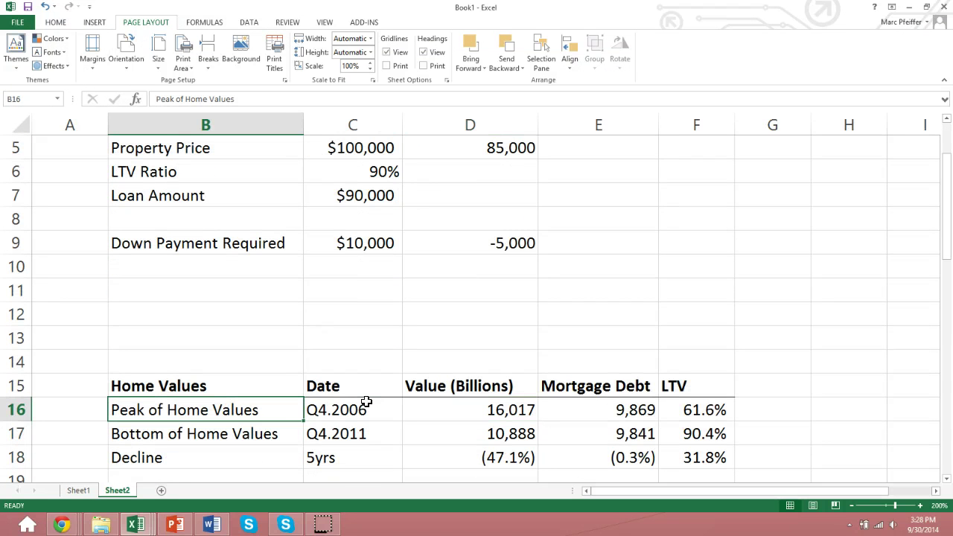
key(Right)
key(Right)
click(291, 407)
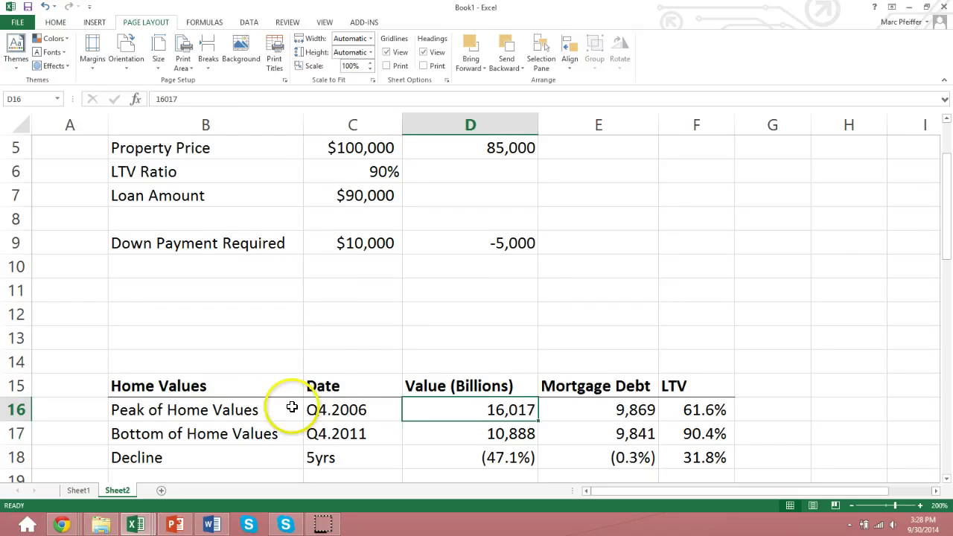
click(390, 419)
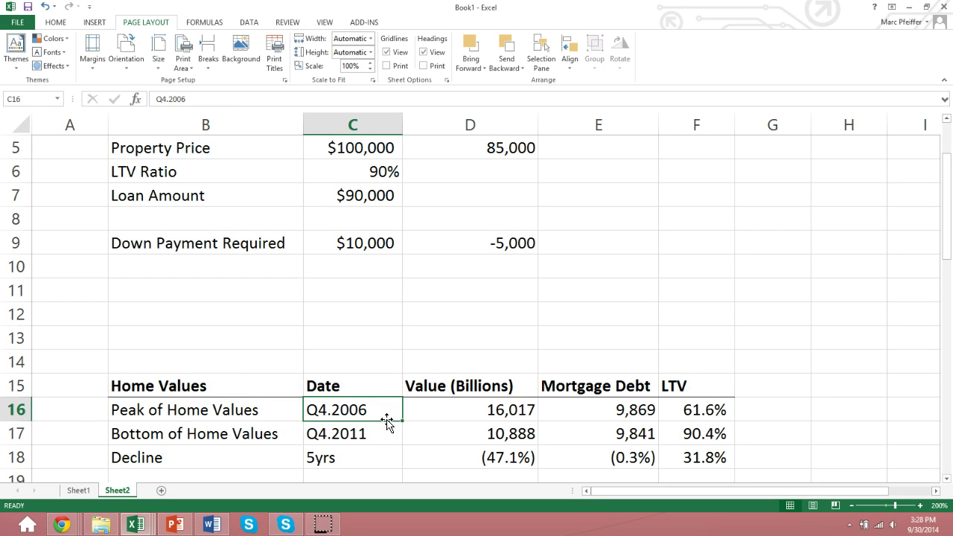
key(Right)
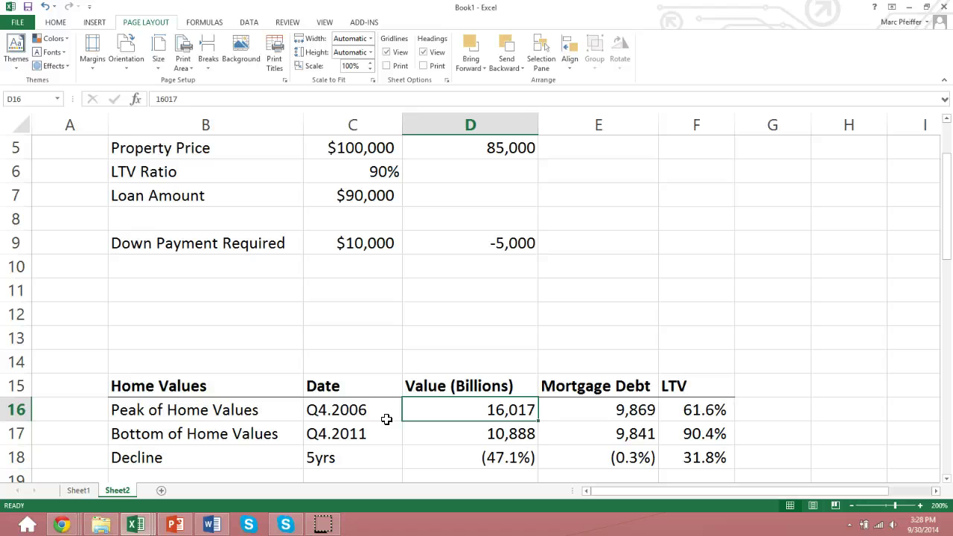
key(Right)
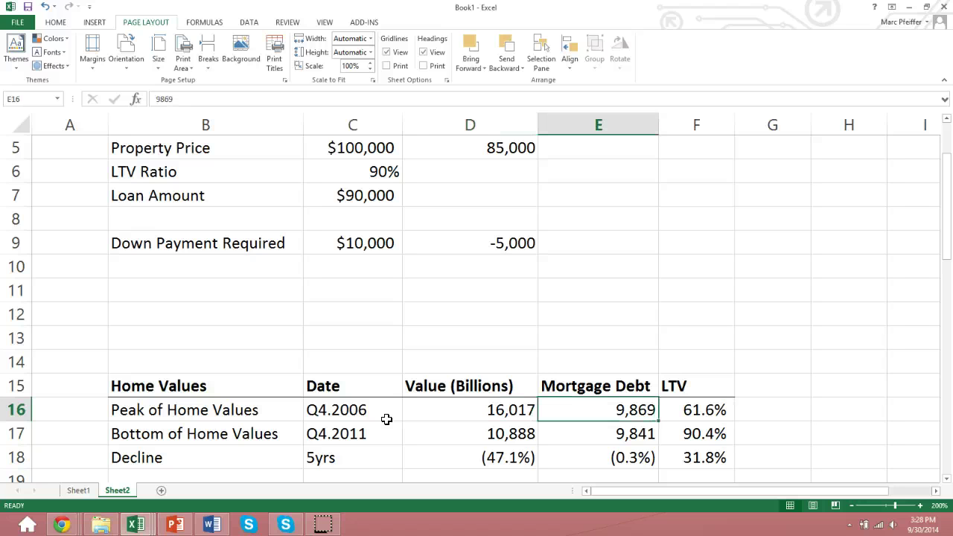
key(Right)
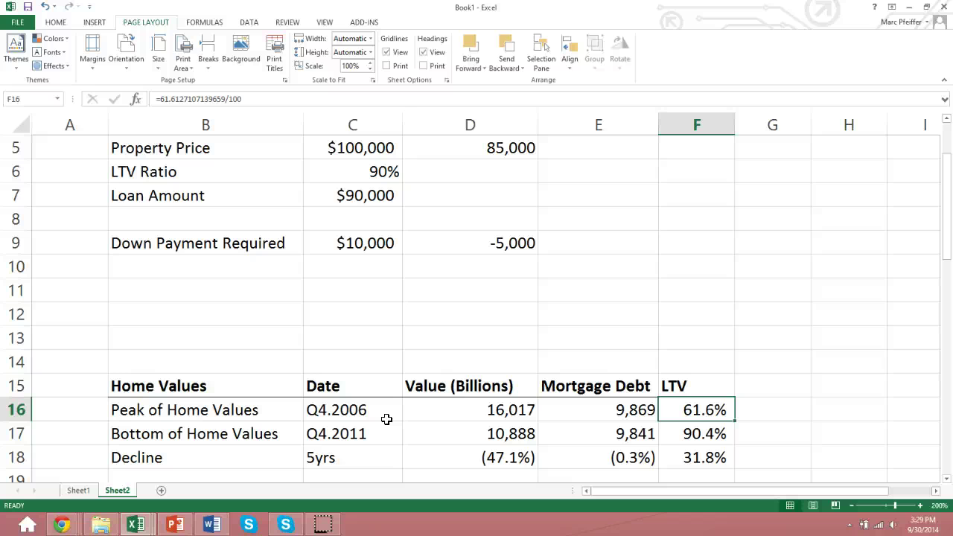
key(Left)
key(Left)
key(Left)
key(Down)
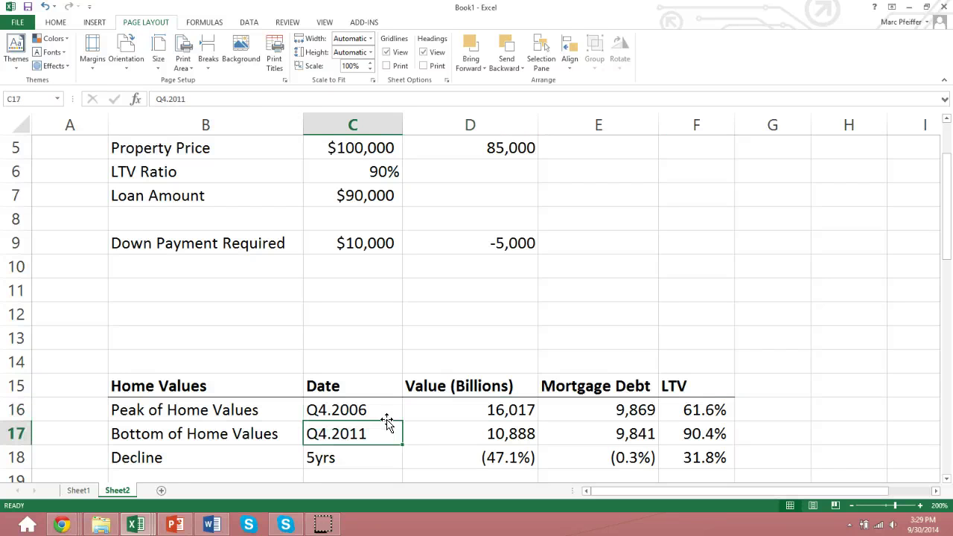
key(Left)
key(Right)
key(Right)
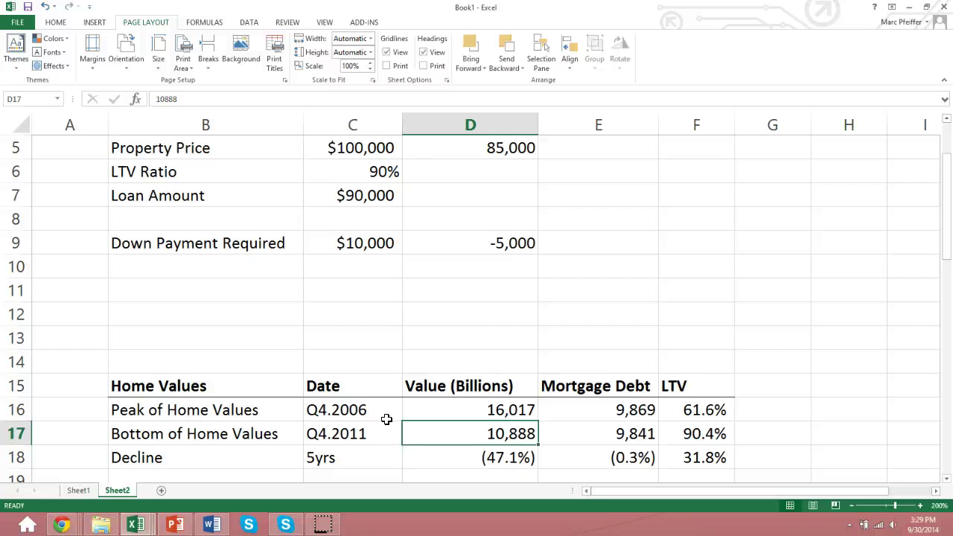
key(Down)
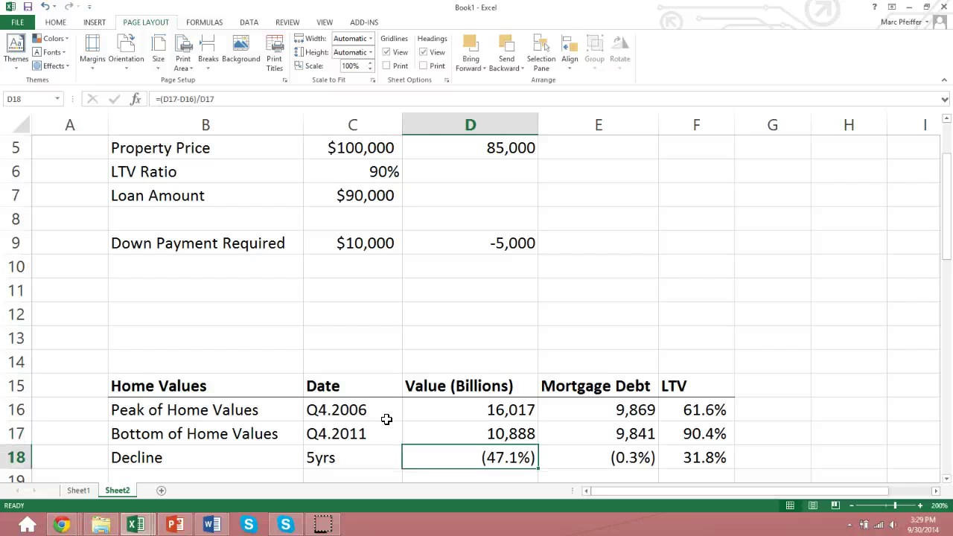
key(Left)
key(Right)
key(Right)
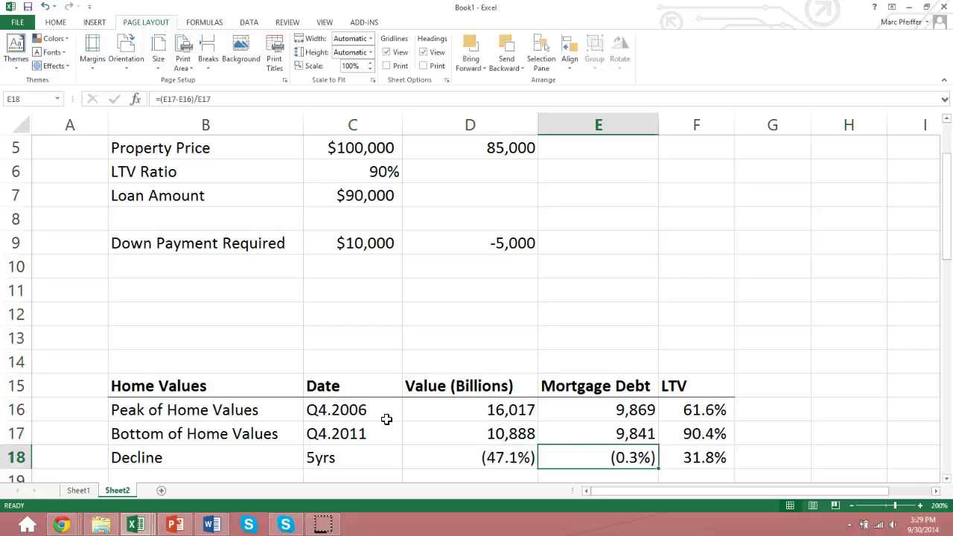
key(Up)
key(Up)
key(Down)
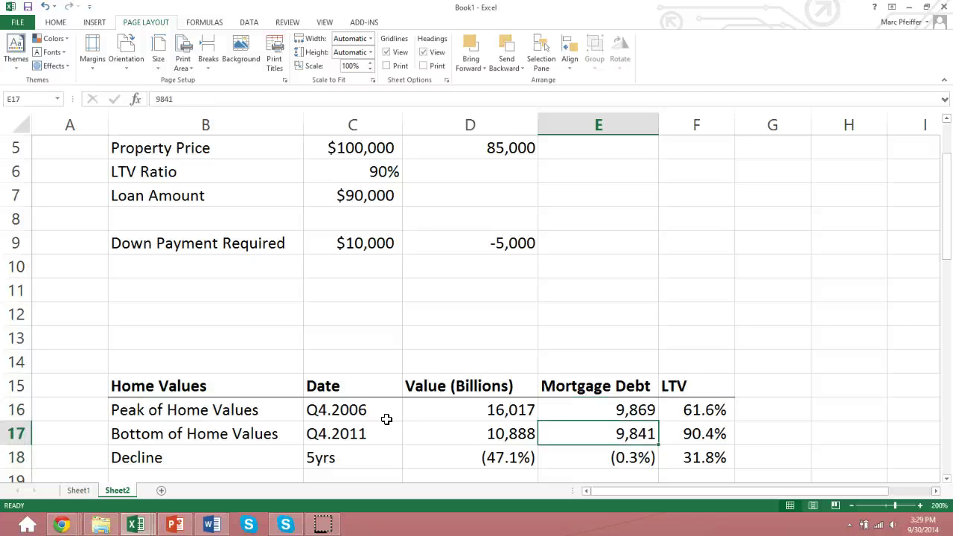
key(Down)
key(Up)
key(Down)
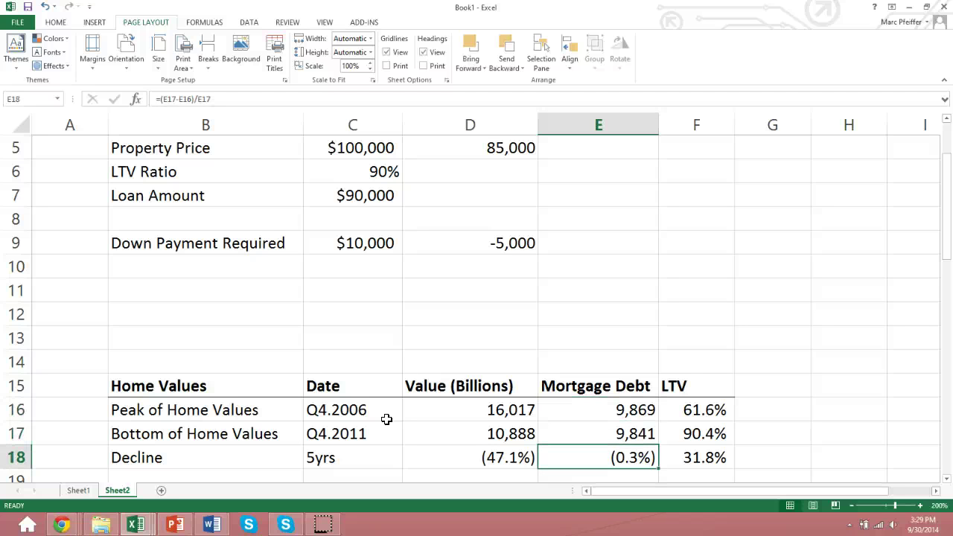
key(Right)
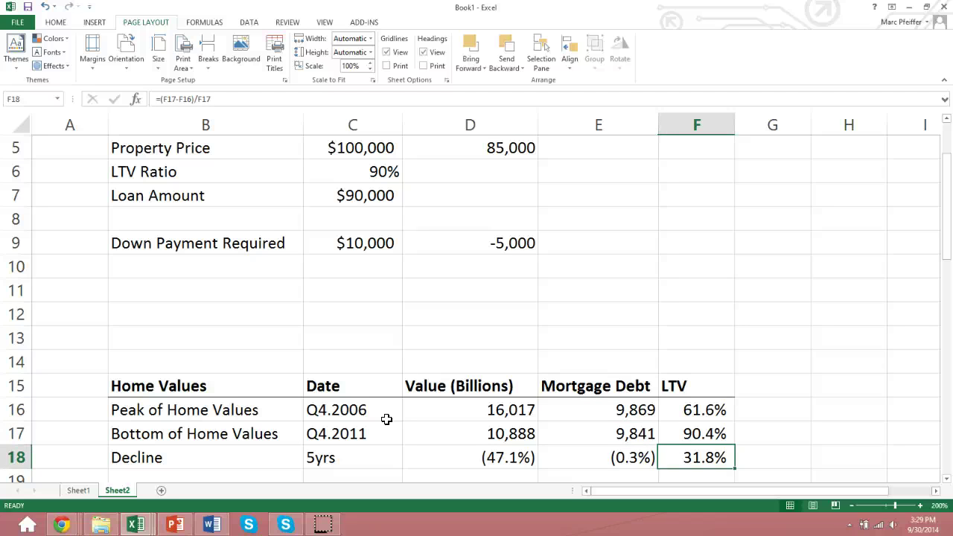
key(Up)
key(Up)
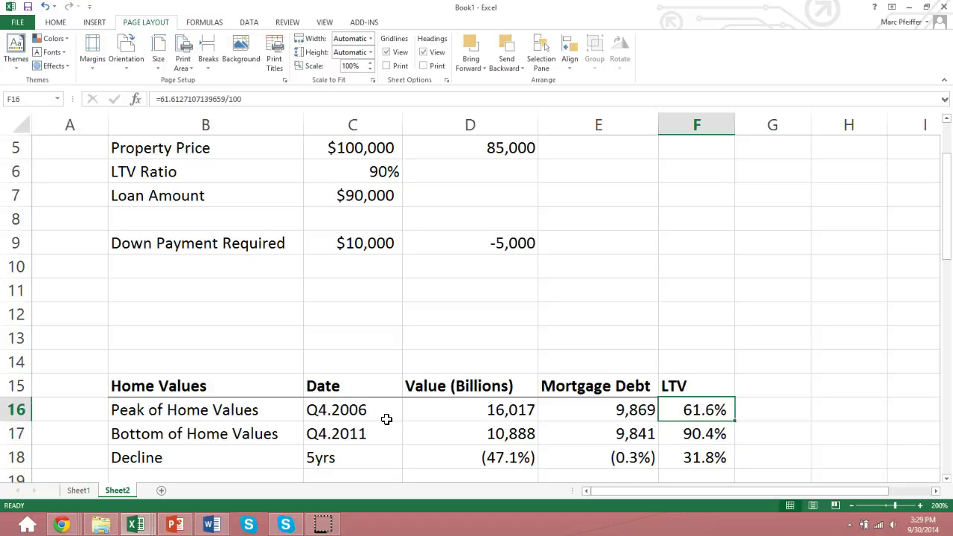
key(Down)
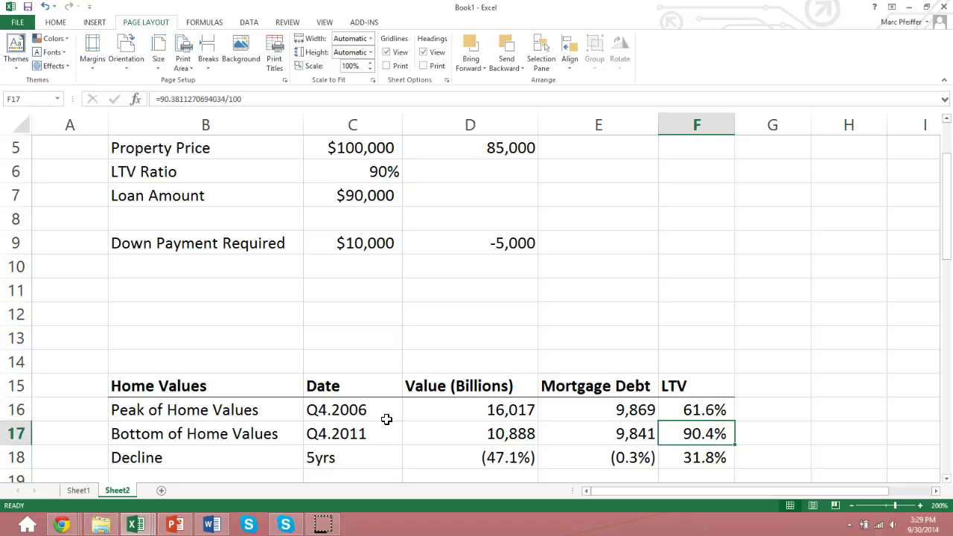
key(Up)
key(Down)
key(Down)
key(Left)
key(Left)
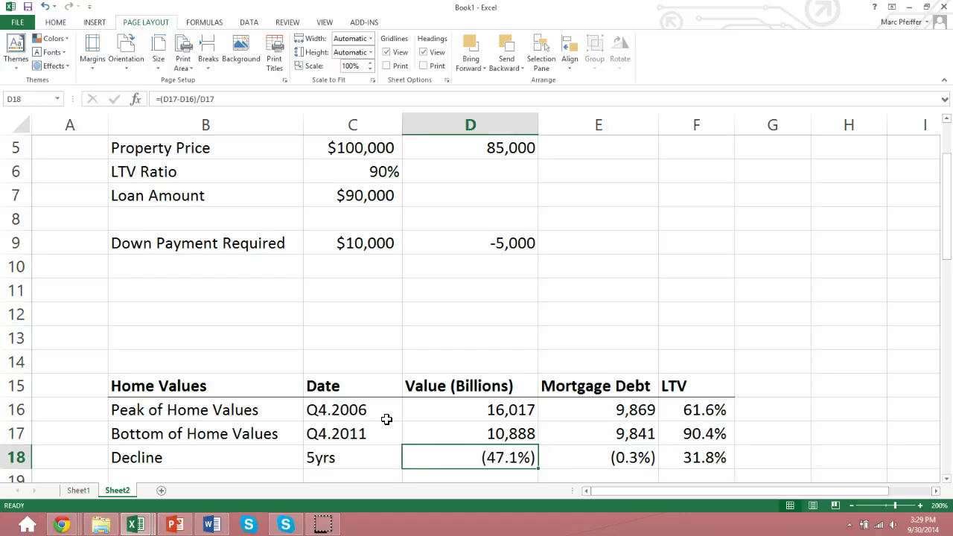
key(Down)
key(Down)
key(Down)
key(Down)
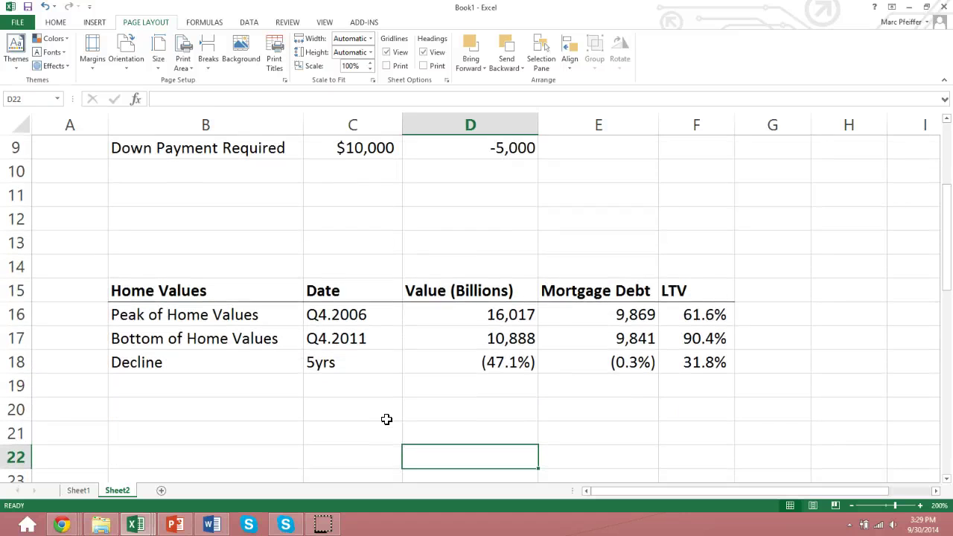
key(Down)
key(Down)
key(Down)
key(Down)
key(Down)
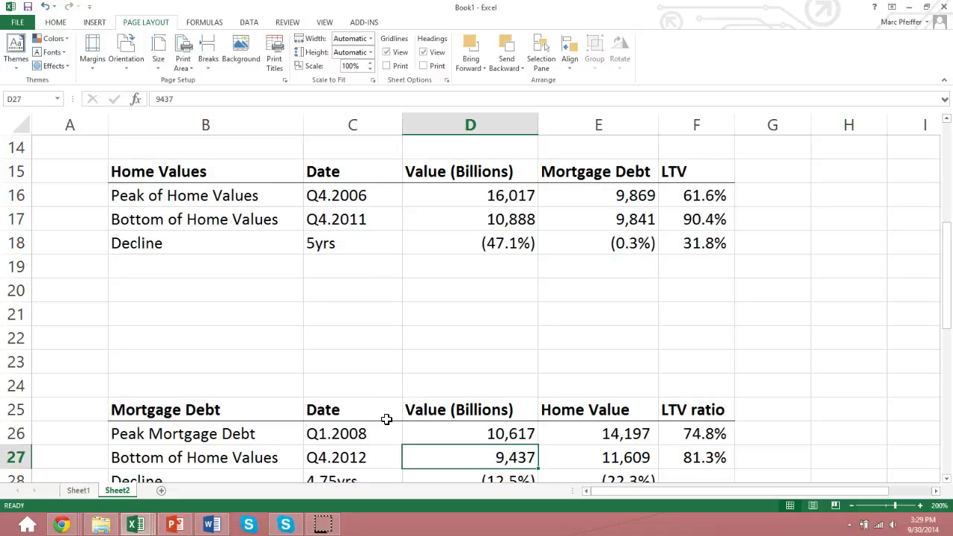
key(Down)
key(Up)
key(Up)
key(Left)
key(Left)
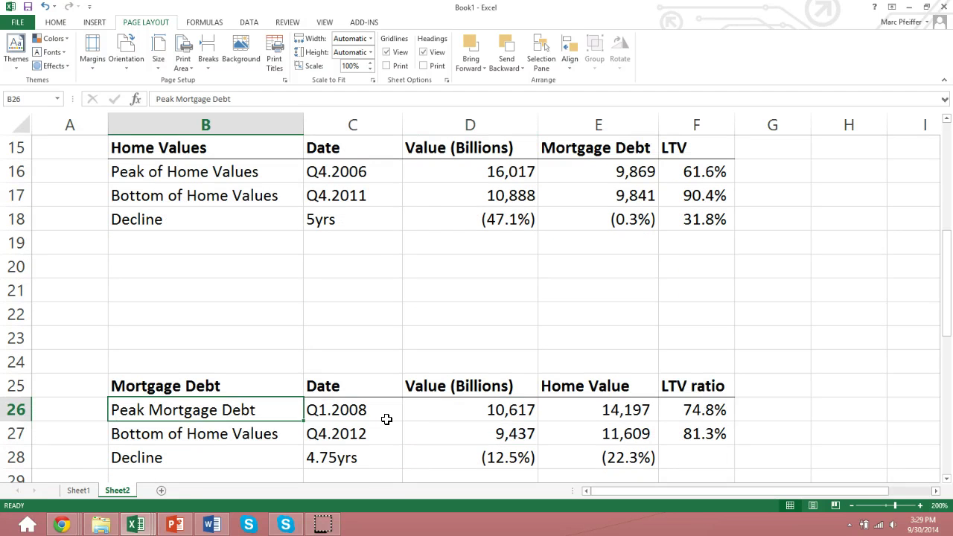
key(Right)
key(Right)
key(Right)
key(Right)
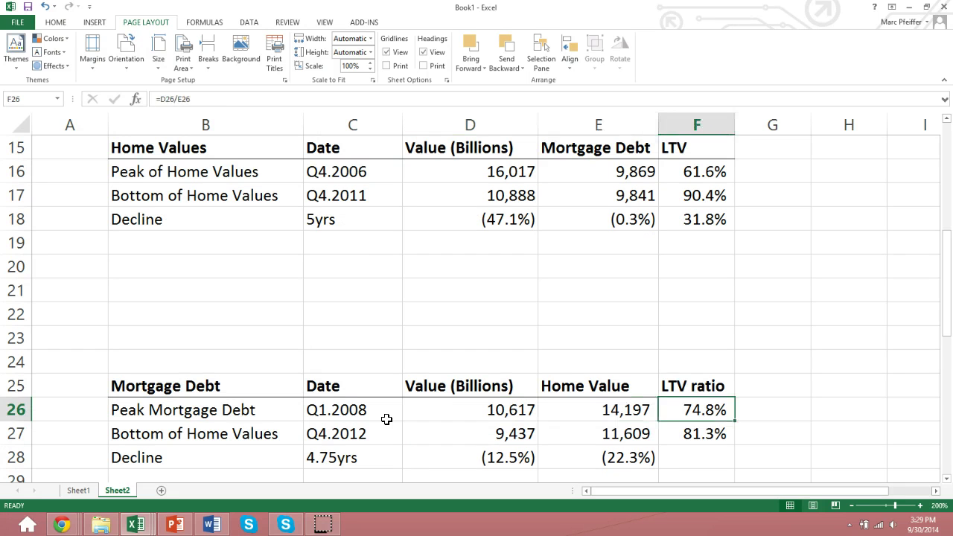
key(Up)
key(Down)
key(Down)
key(Left)
key(Left)
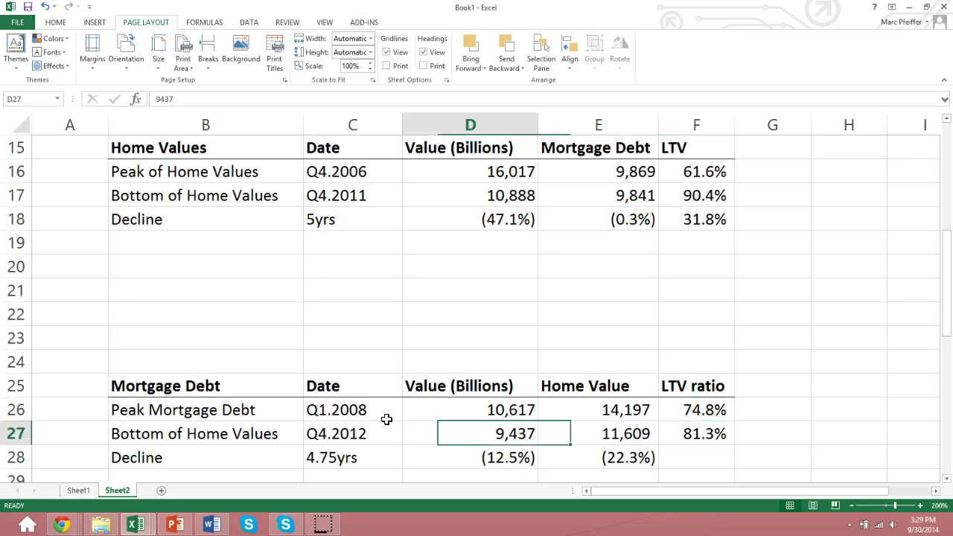
key(Up)
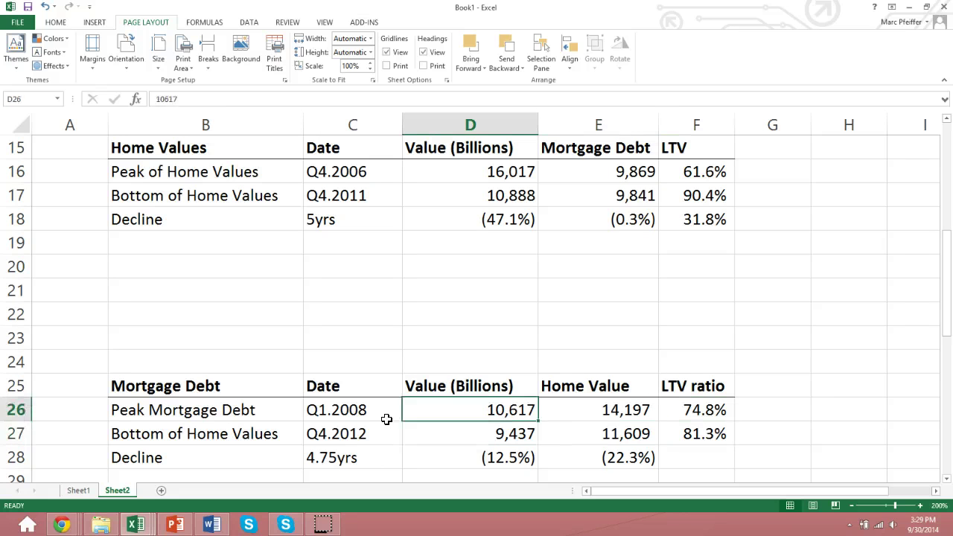
key(Down)
key(Down)
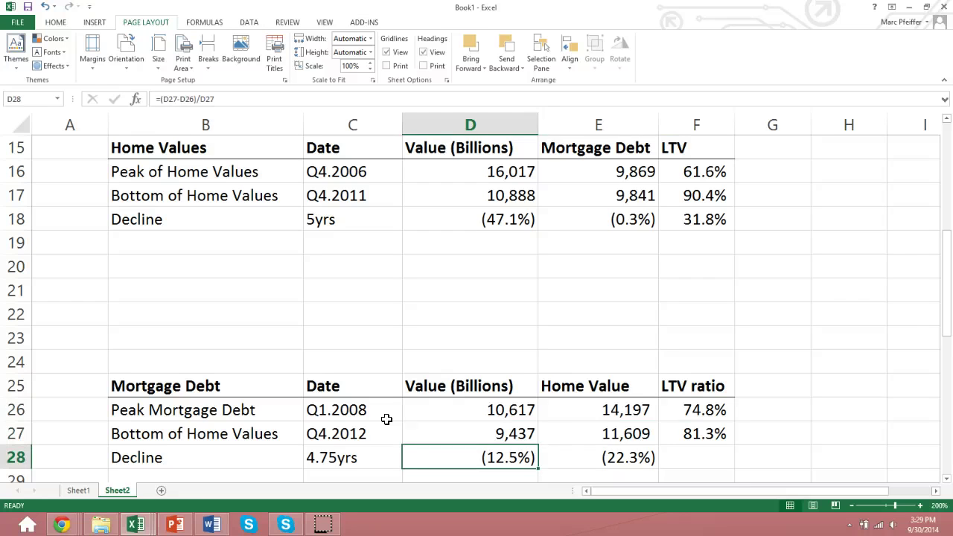
key(Right)
key(Up)
key(Up)
key(Down)
key(Down)
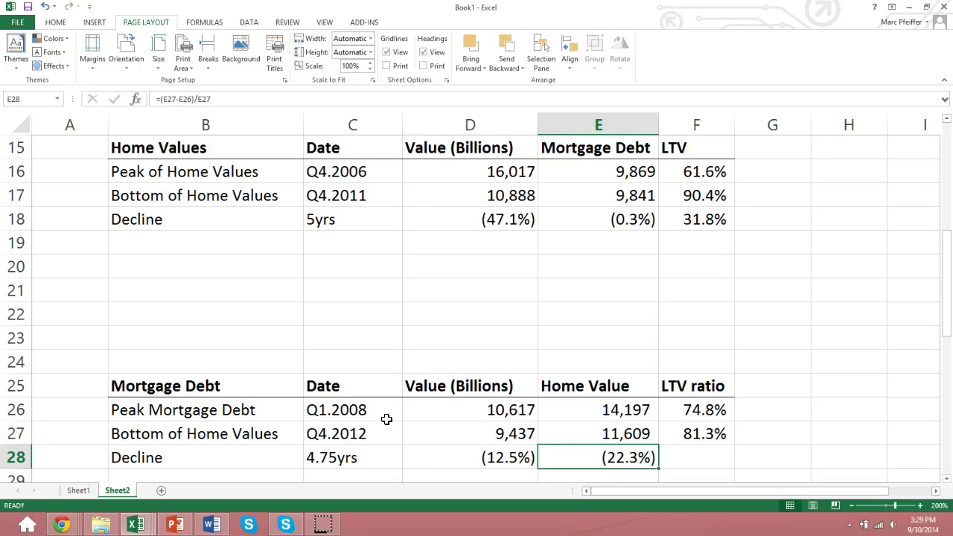
key(Left)
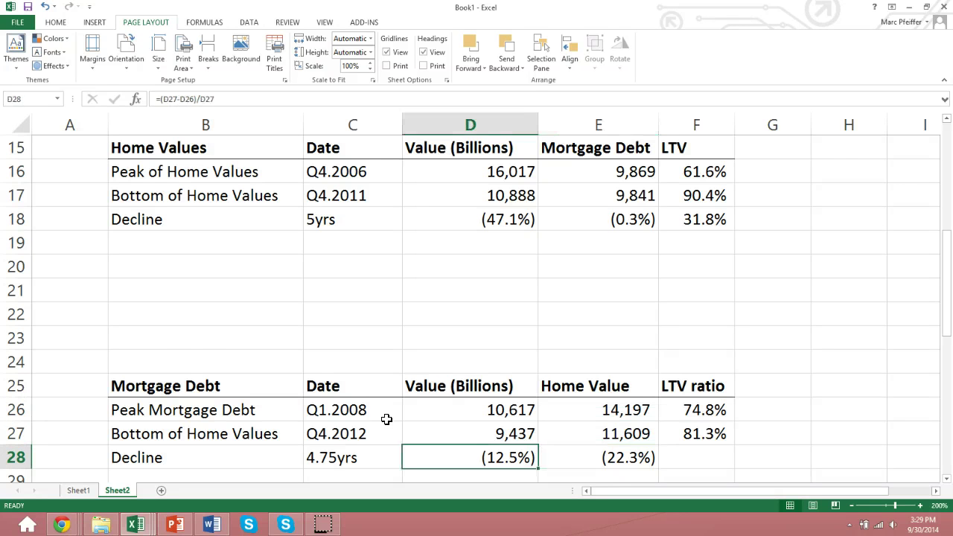
key(Down)
key(Down)
key(Down)
key(Down)
key(Down)
key(Down)
key(Down)
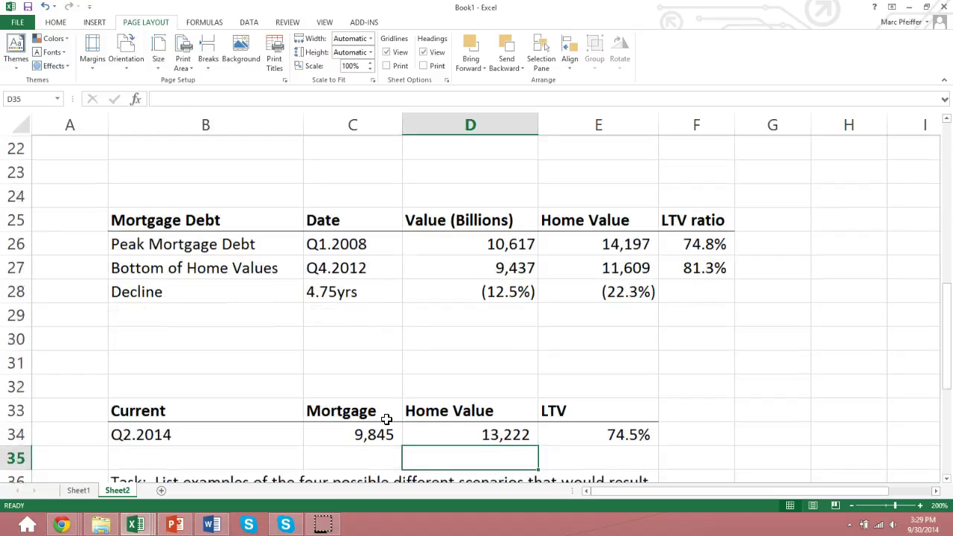
key(Down)
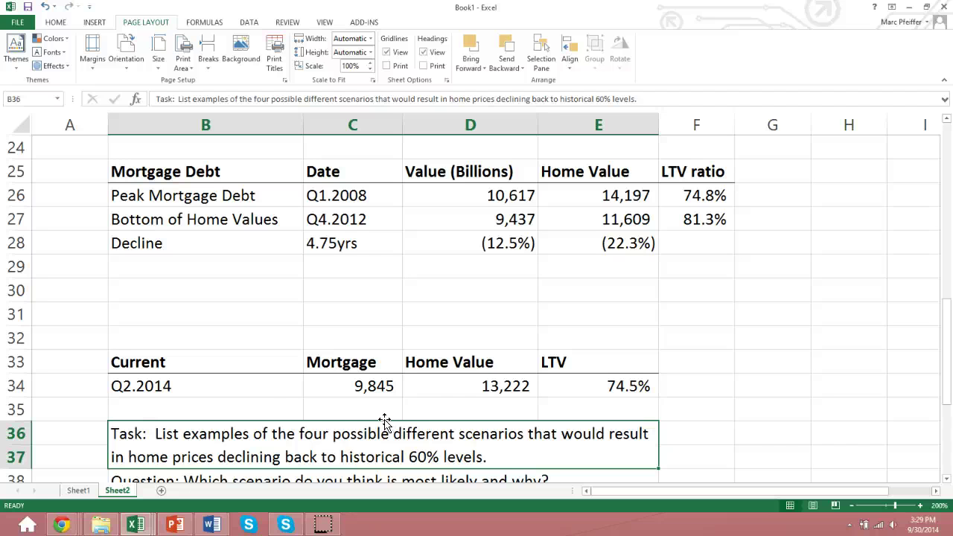
drag(271, 387, 557, 382)
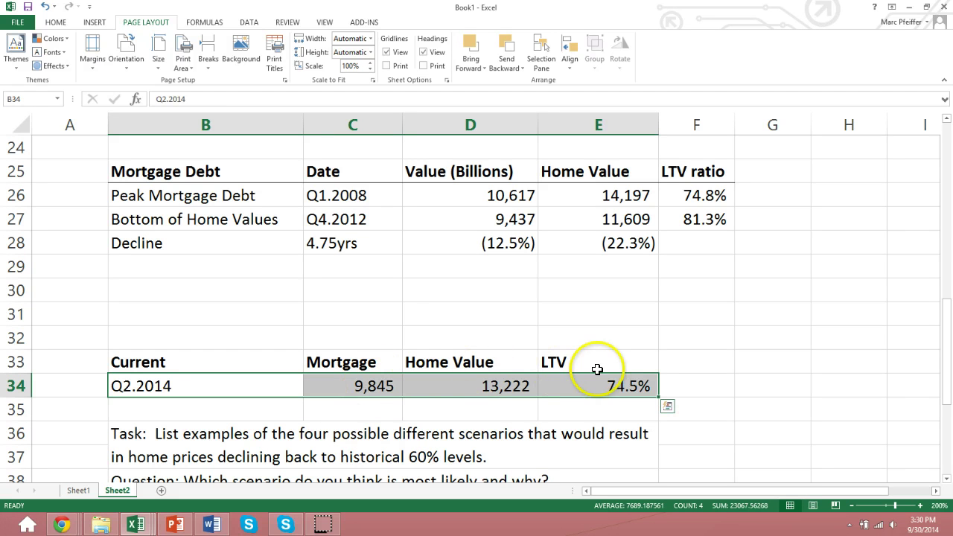
click(624, 389)
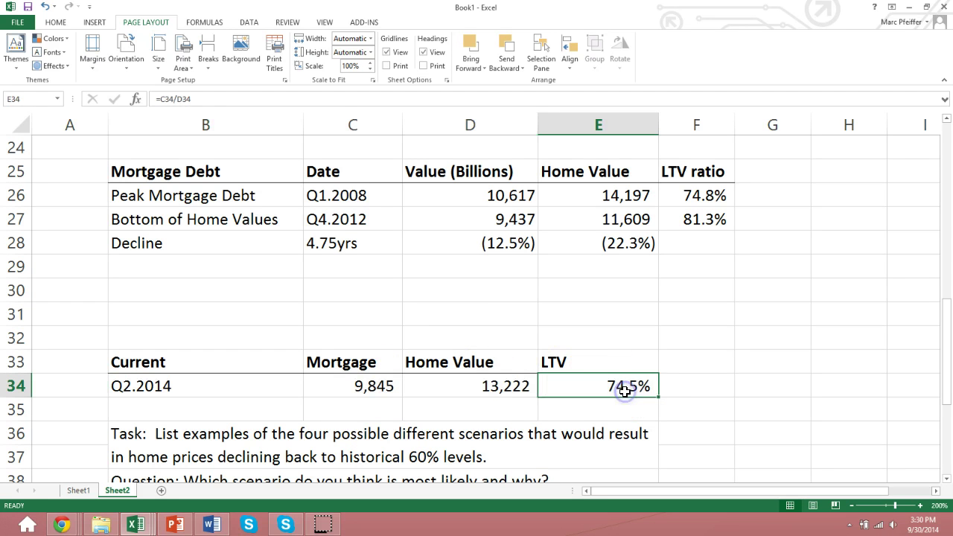
click(485, 388)
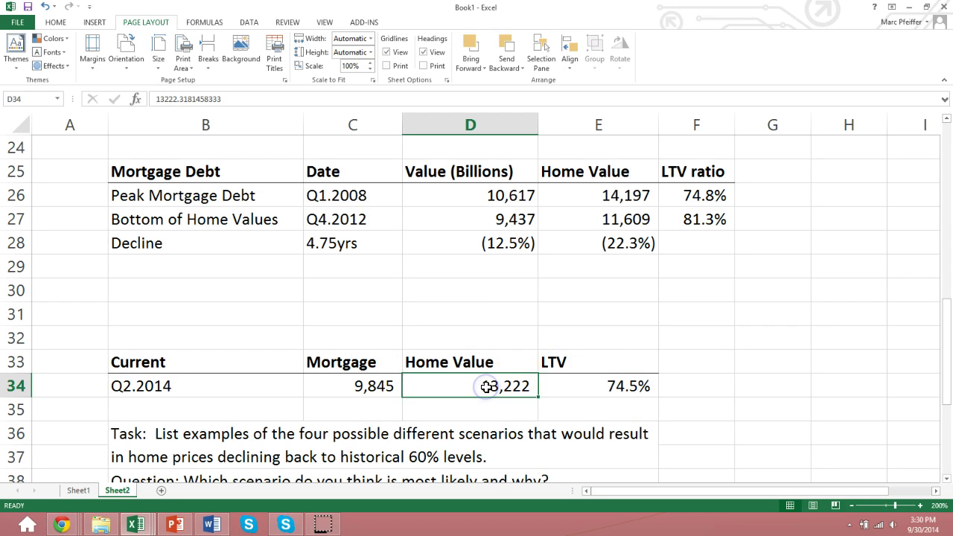
click(390, 386)
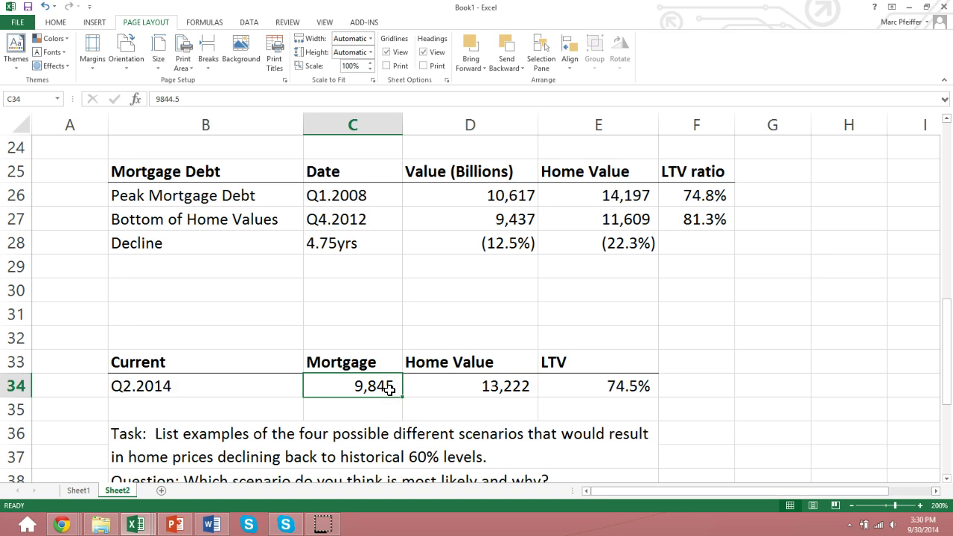
click(409, 447)
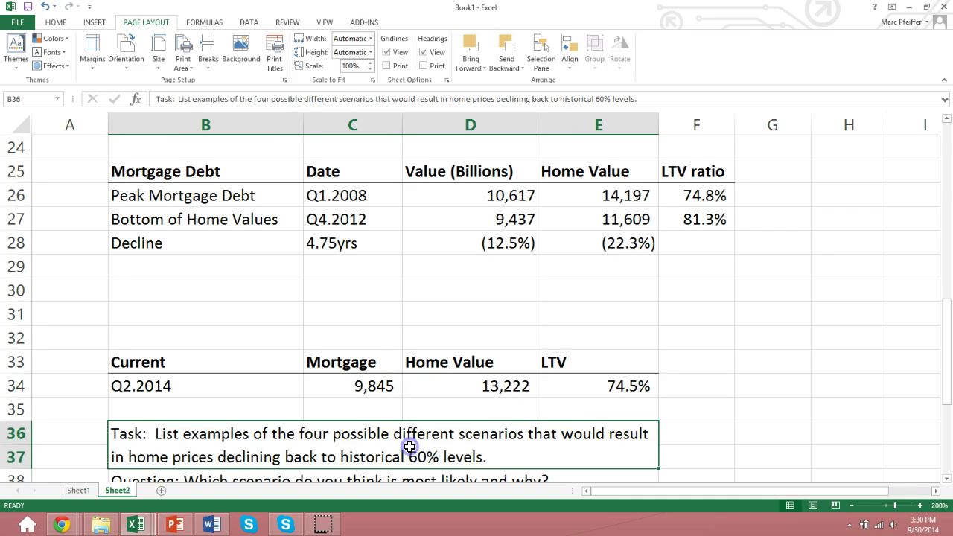
key(Down)
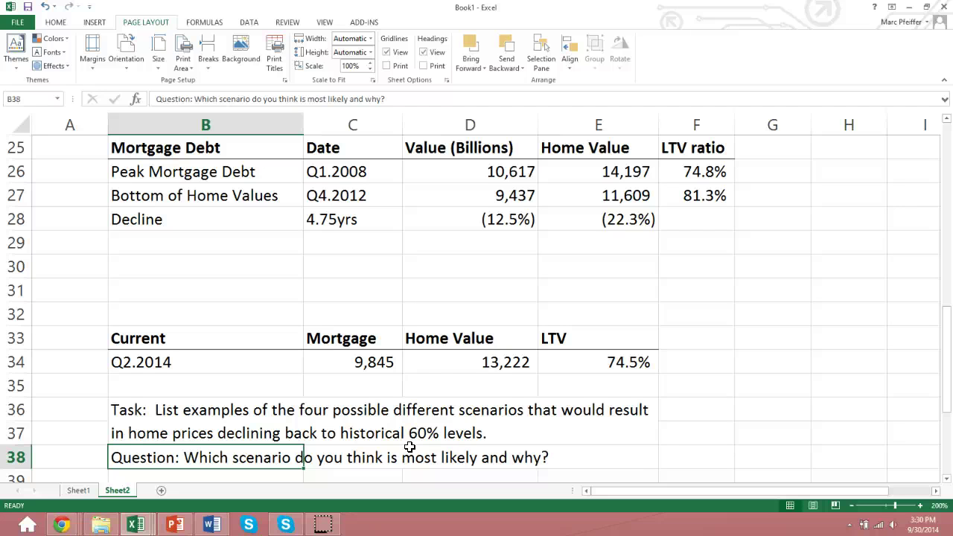
key(Return)
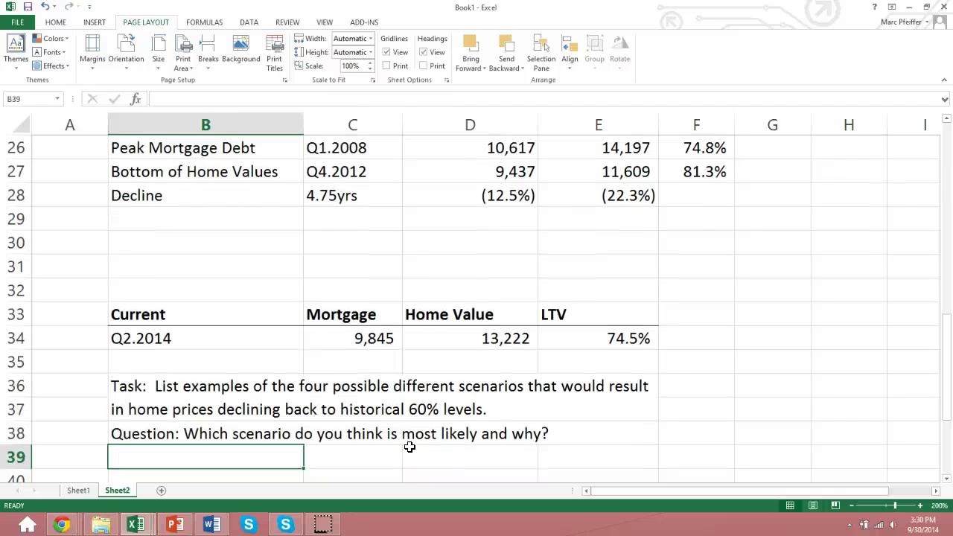
key(Up)
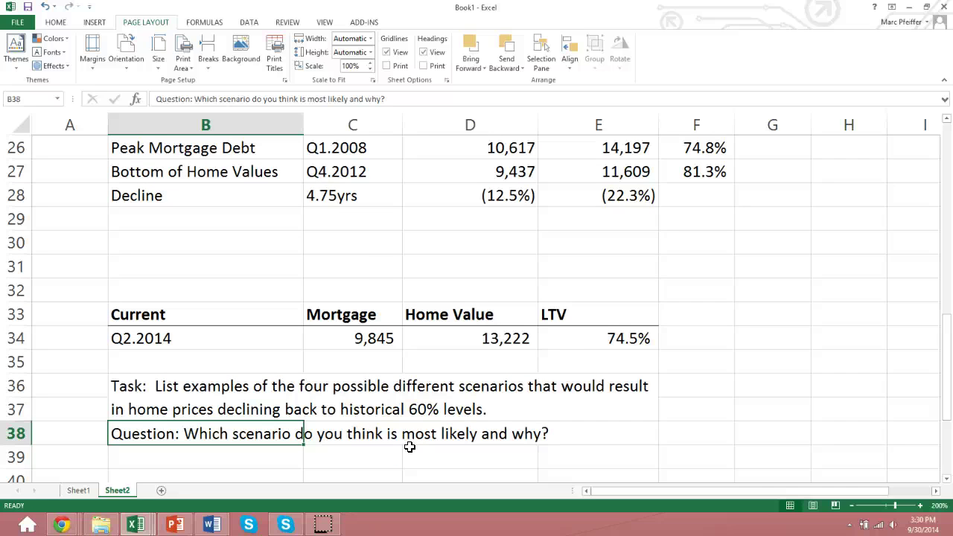
key(Up)
key(Down)
key(Down)
key(Down)
key(Up)
key(Up)
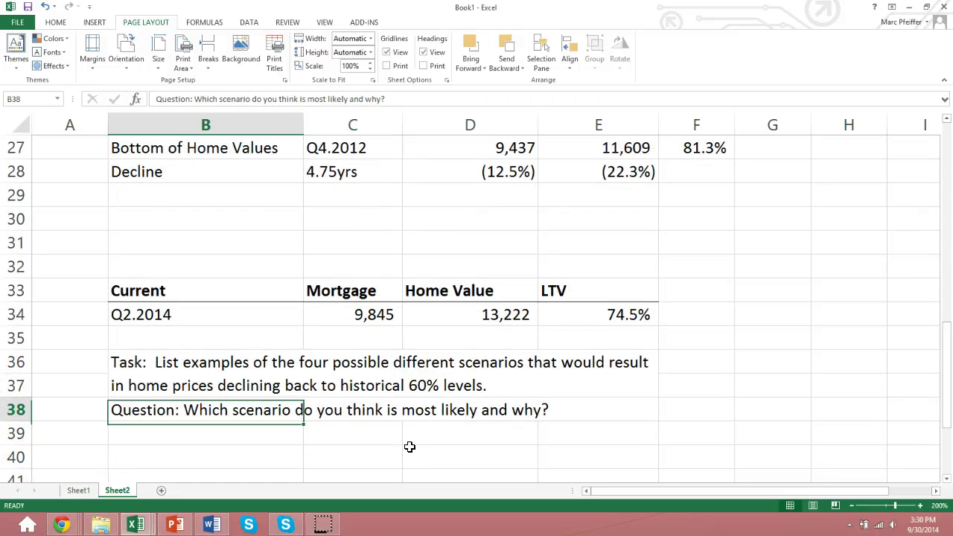
key(Up)
key(Down)
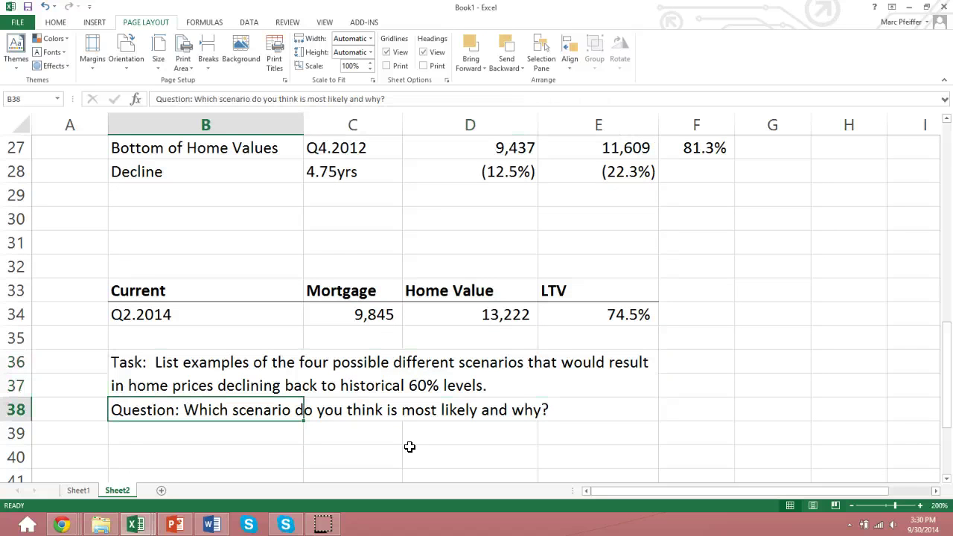